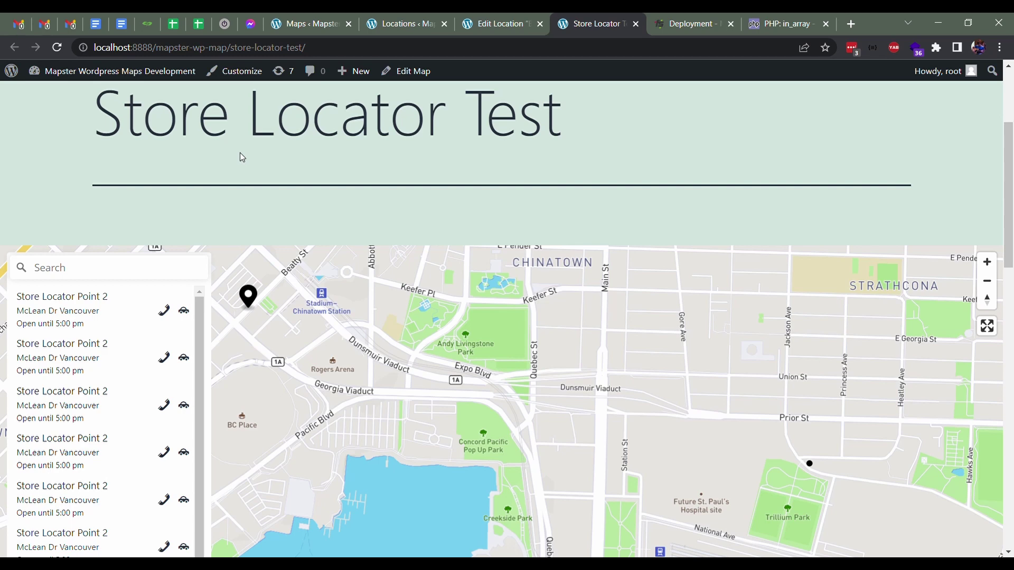
# Switch to the 'Maps ‹ Mapster' tab to bring back the admin Maps list
pyautogui.click(327, 24)
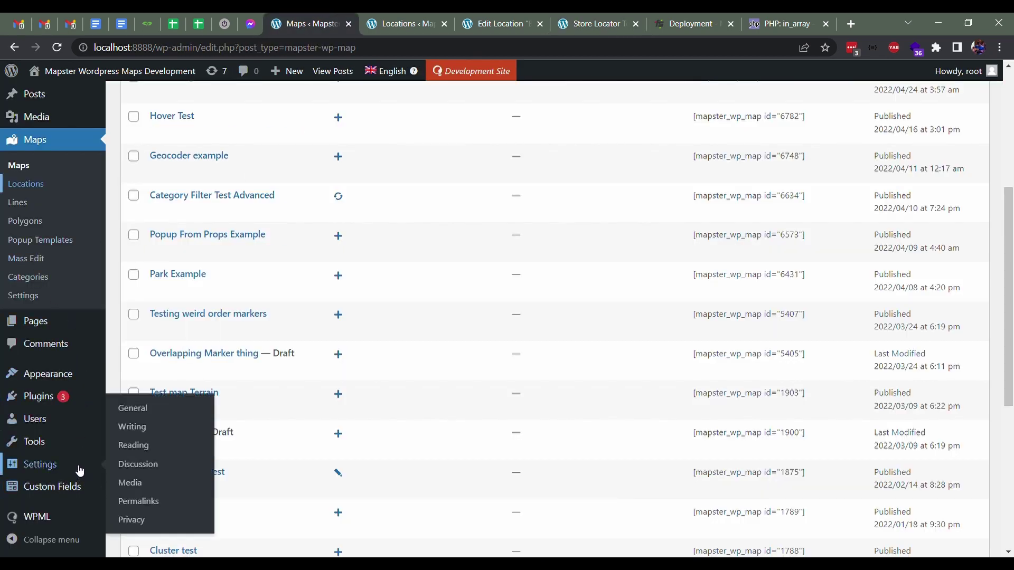
# Open Maps > Settings and confirm Store Locator is enabled under the Pro section
pyautogui.click(57, 297)
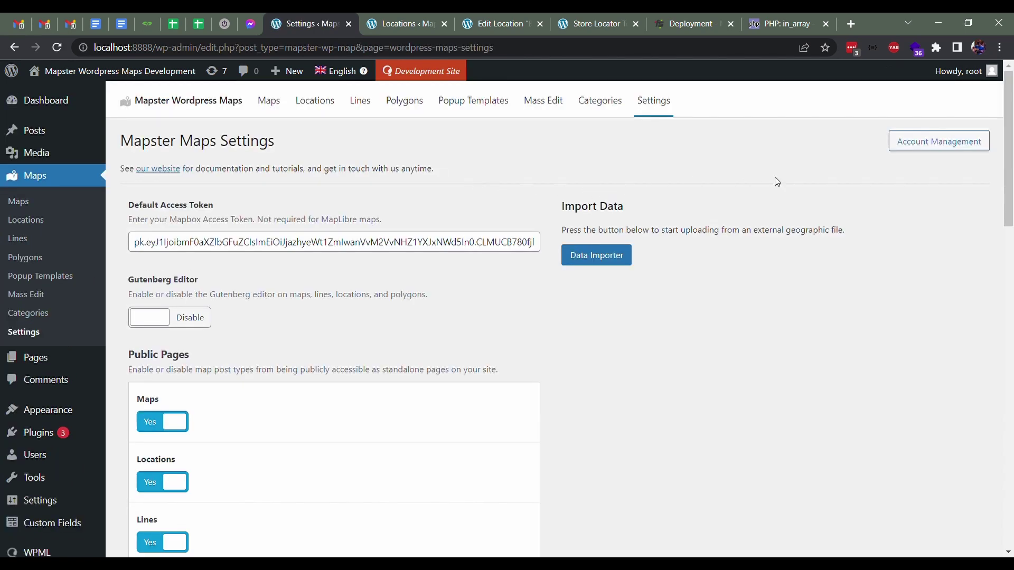
pyautogui.scroll(-5, 558, 186)
pyautogui.scroll(-11, 558, 186)
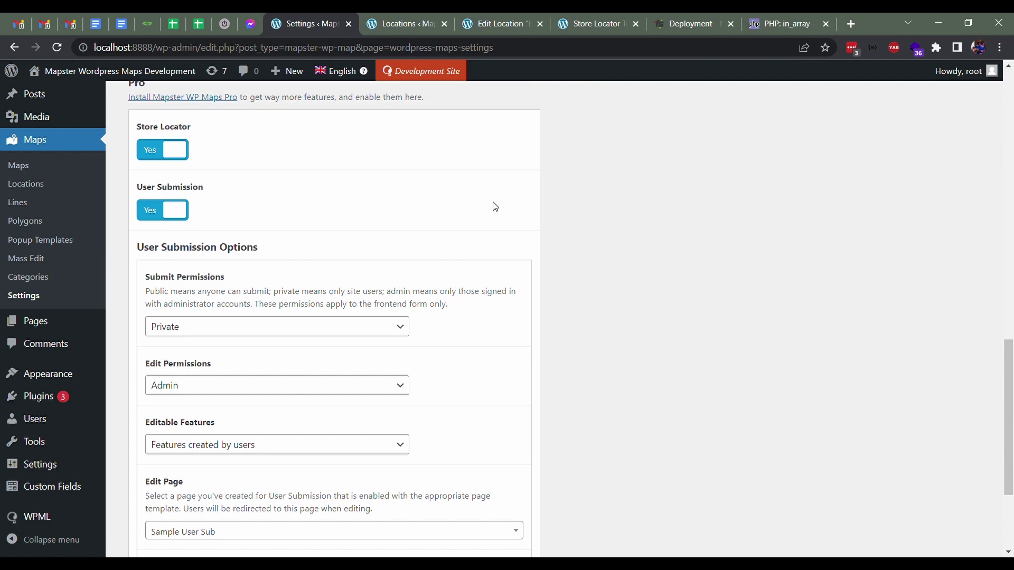
pyautogui.scroll(12, 575, 233)
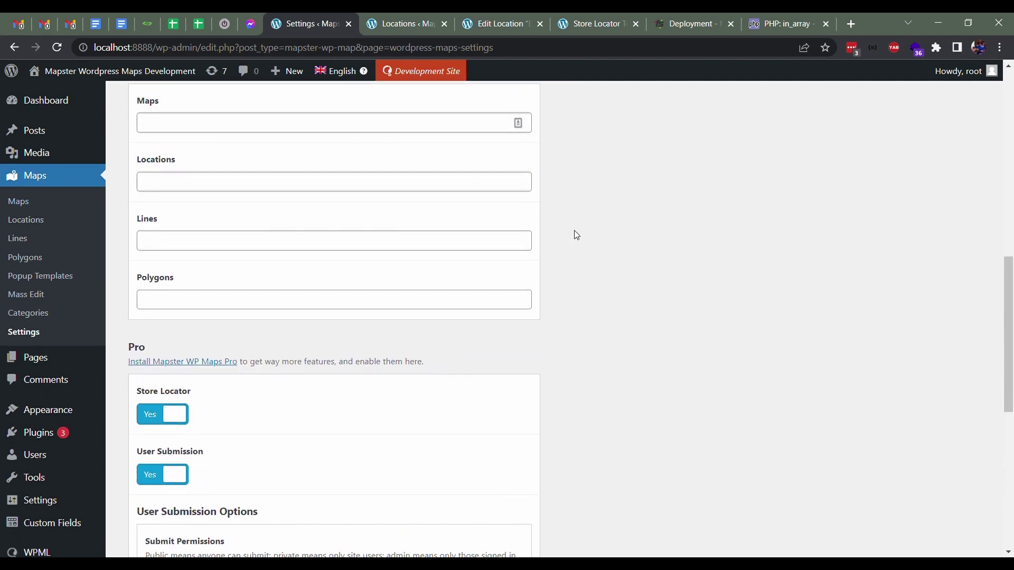
pyautogui.scroll(4, 576, 242)
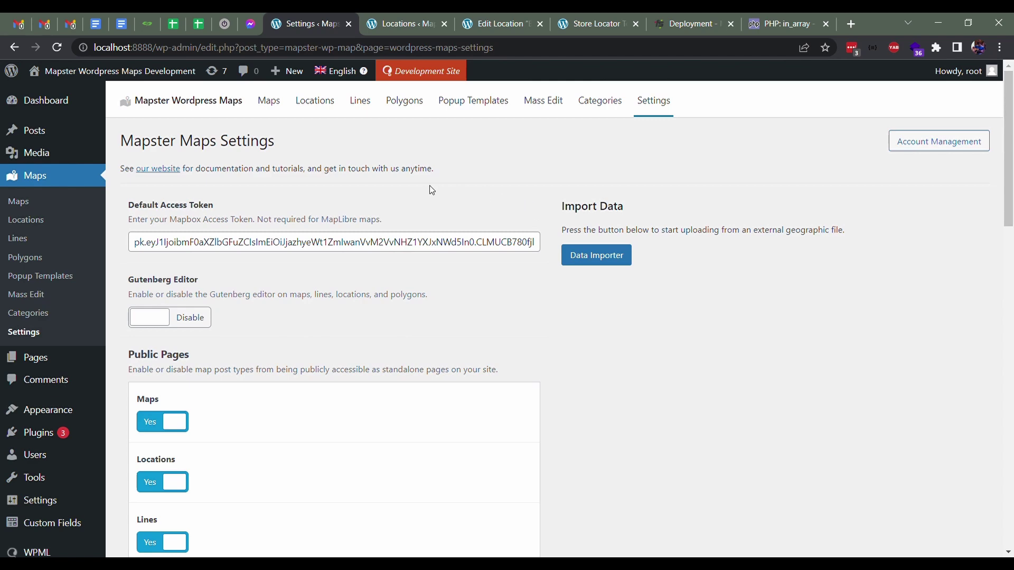
# Open 'Store Locator Point 1' from the Locations list filtered by 'store' (11 items)
pyautogui.click(385, 25)
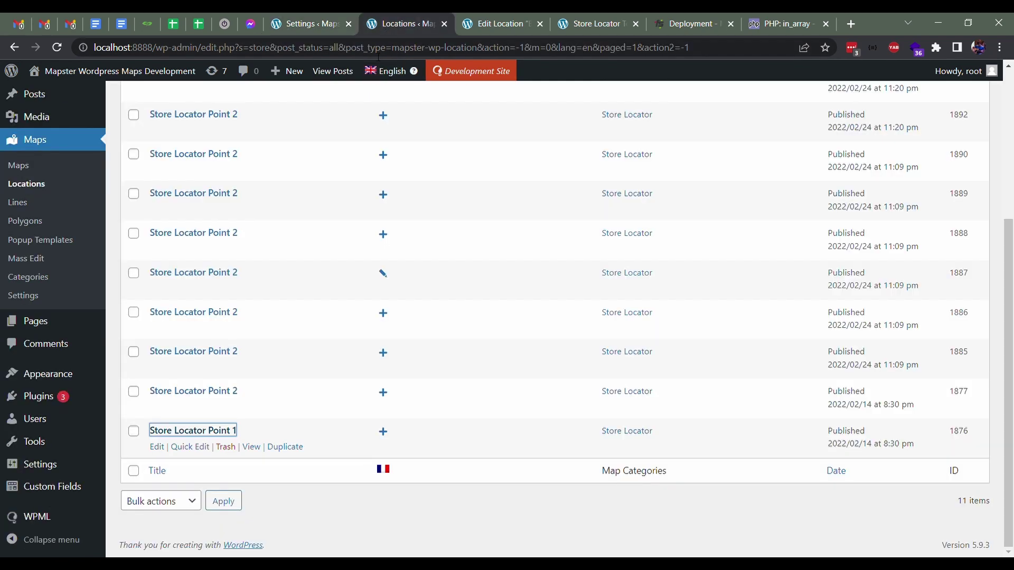
pyautogui.scroll(8, 260, 249)
pyautogui.scroll(-1, 263, 258)
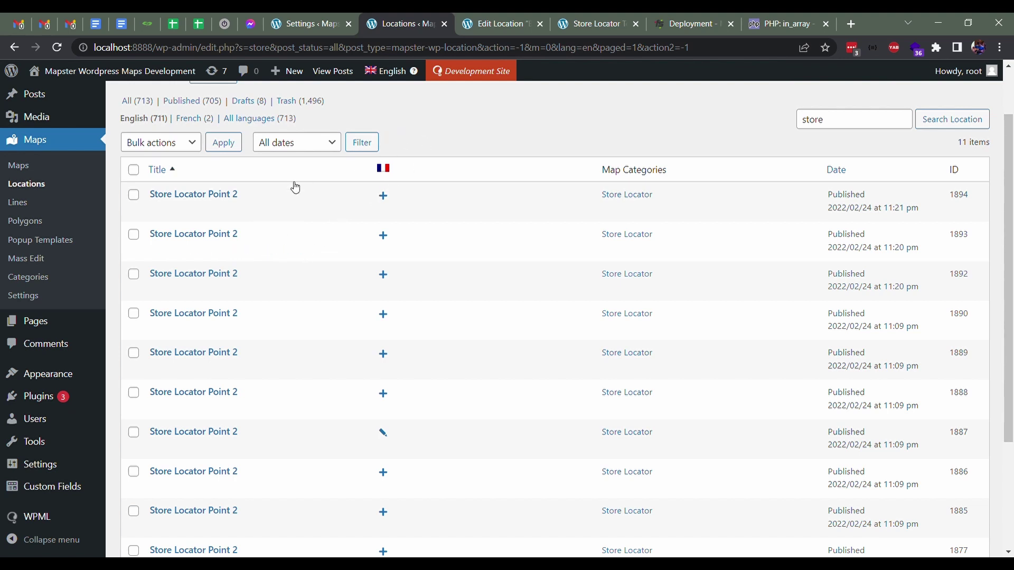
pyautogui.scroll(-3, 299, 317)
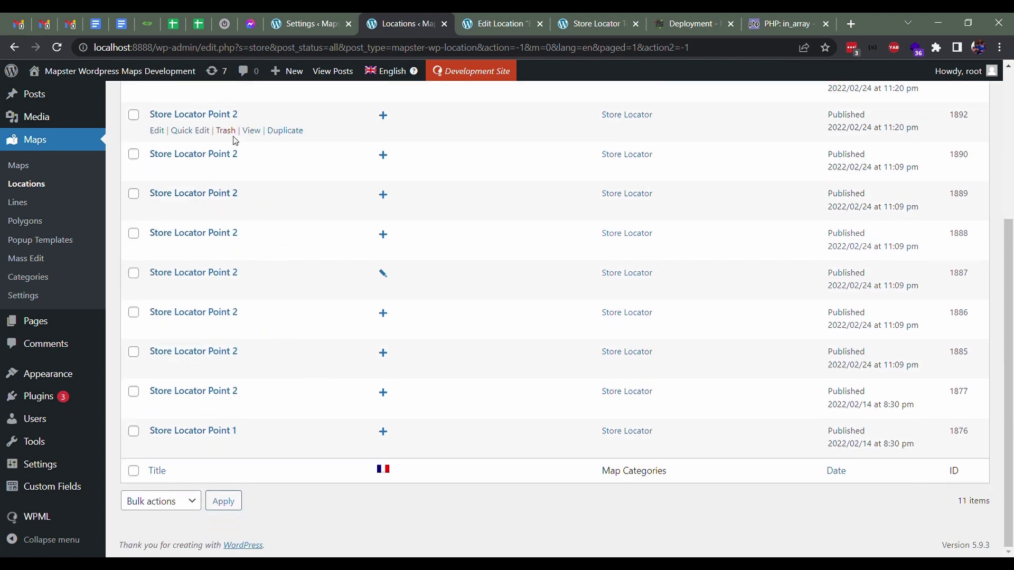
pyautogui.scroll(2, 259, 325)
pyautogui.scroll(-2, 249, 320)
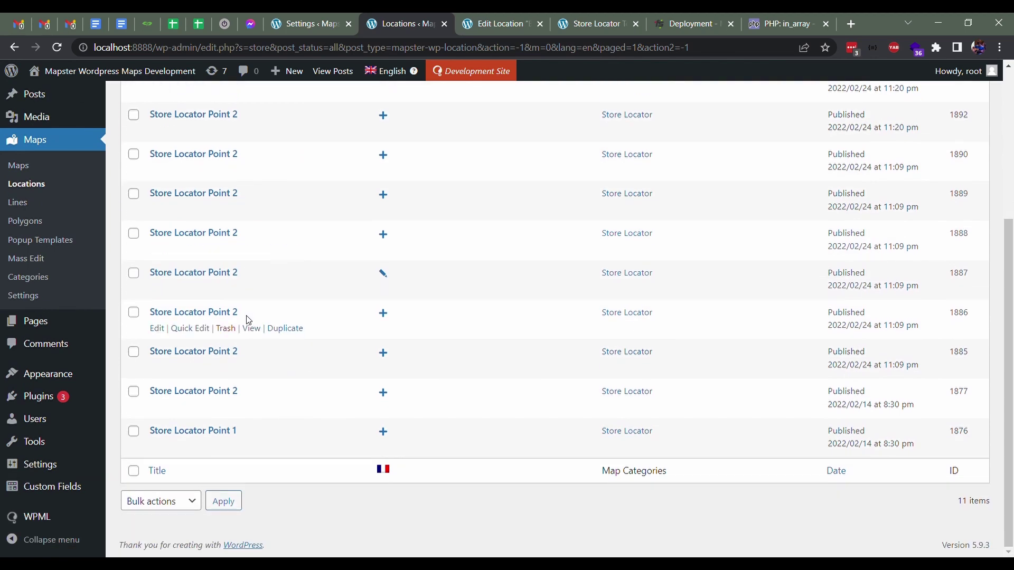
pyautogui.click(237, 431)
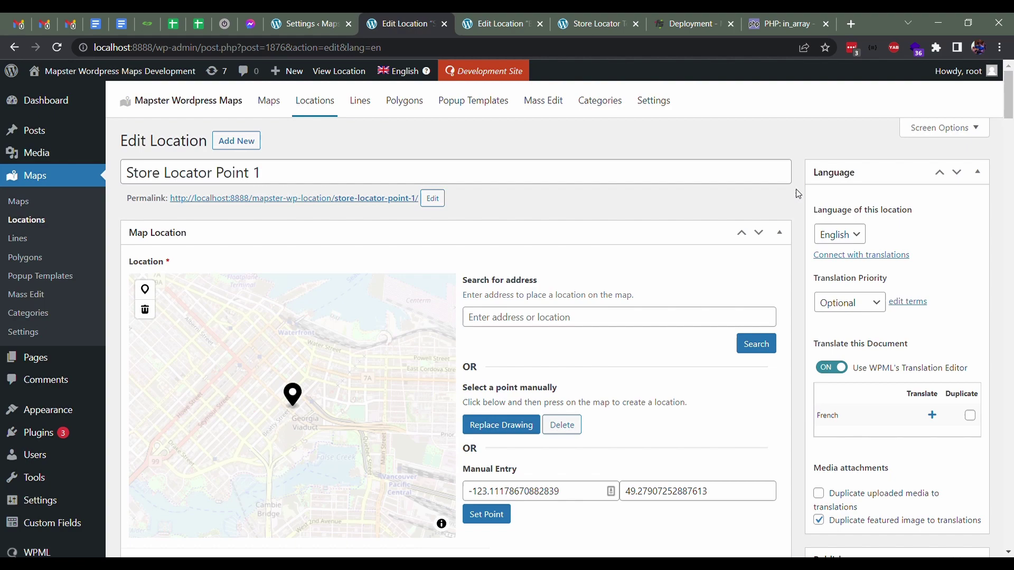
pyautogui.scroll(-10, 776, 235)
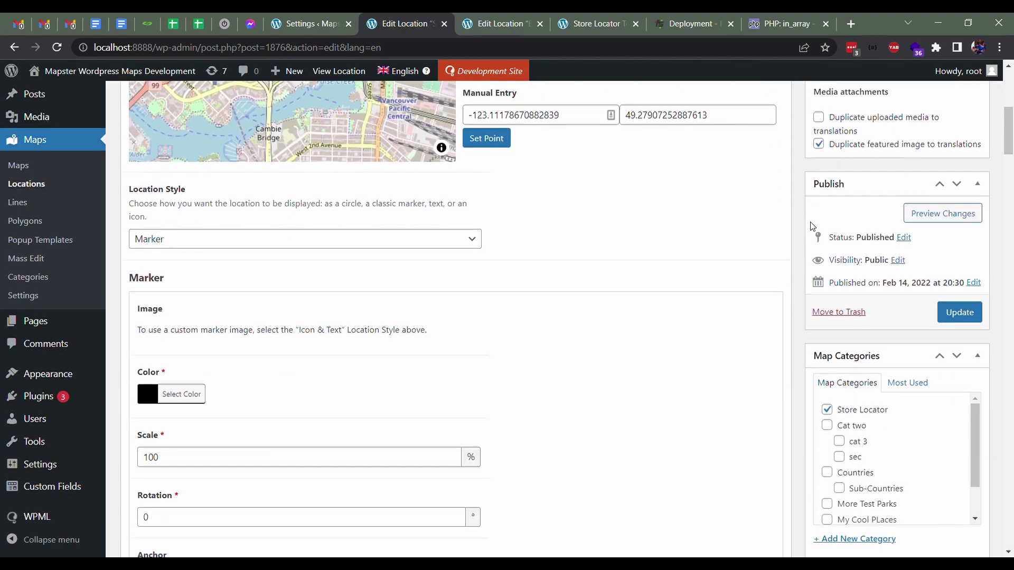
pyautogui.scroll(-10, 670, 206)
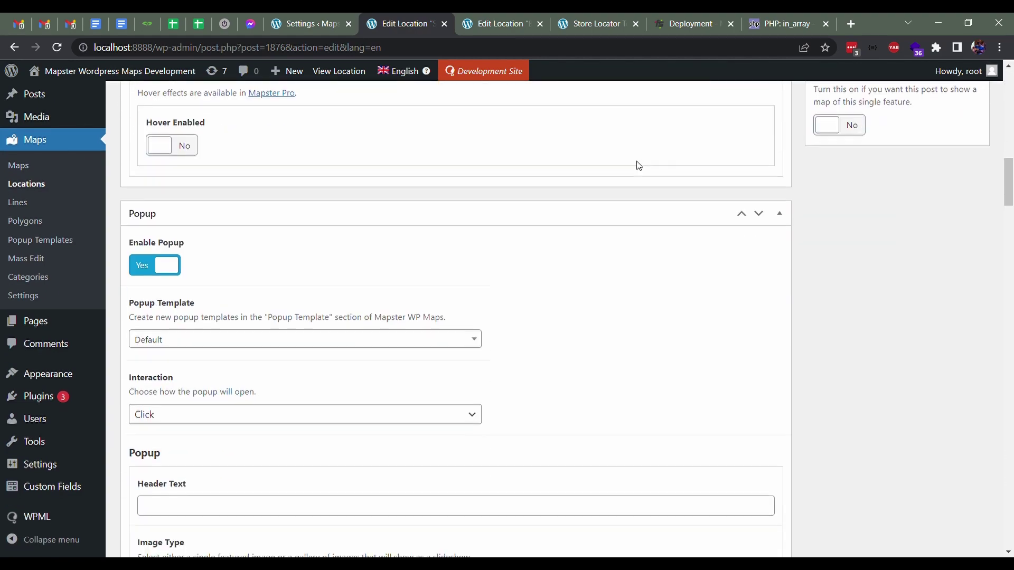
pyautogui.scroll(-20, 641, 167)
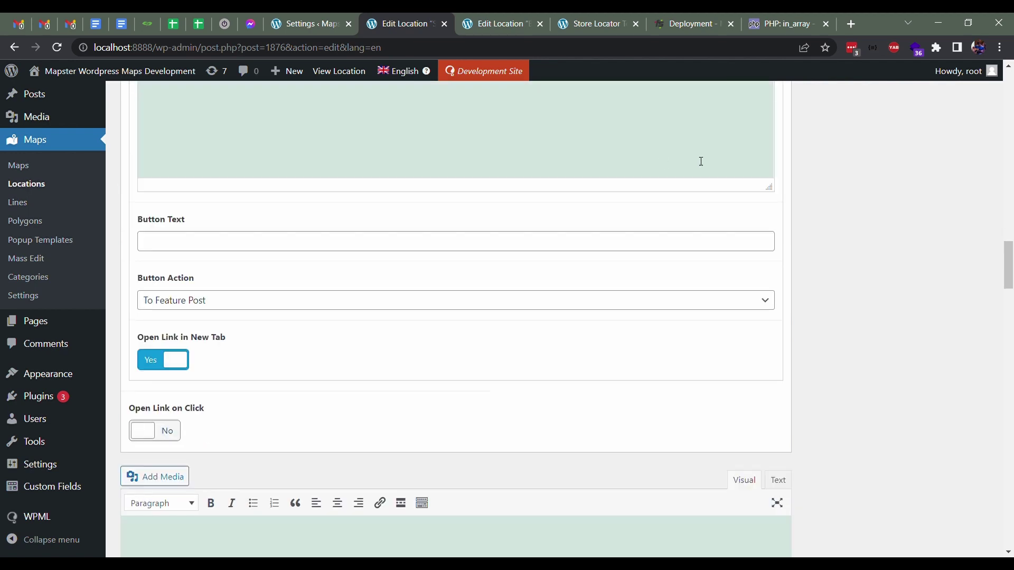
pyautogui.scroll(-8, 803, 167)
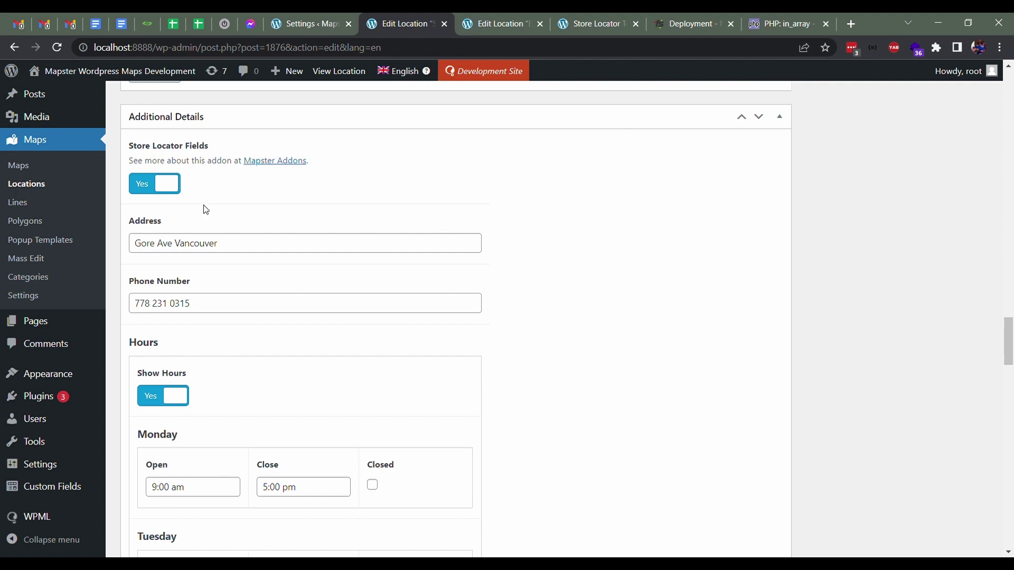
# Review Store Locator Point 1's address fields on the Edit Location screen
pyautogui.moveTo(300, 250); pyautogui.dragTo(155, 246)
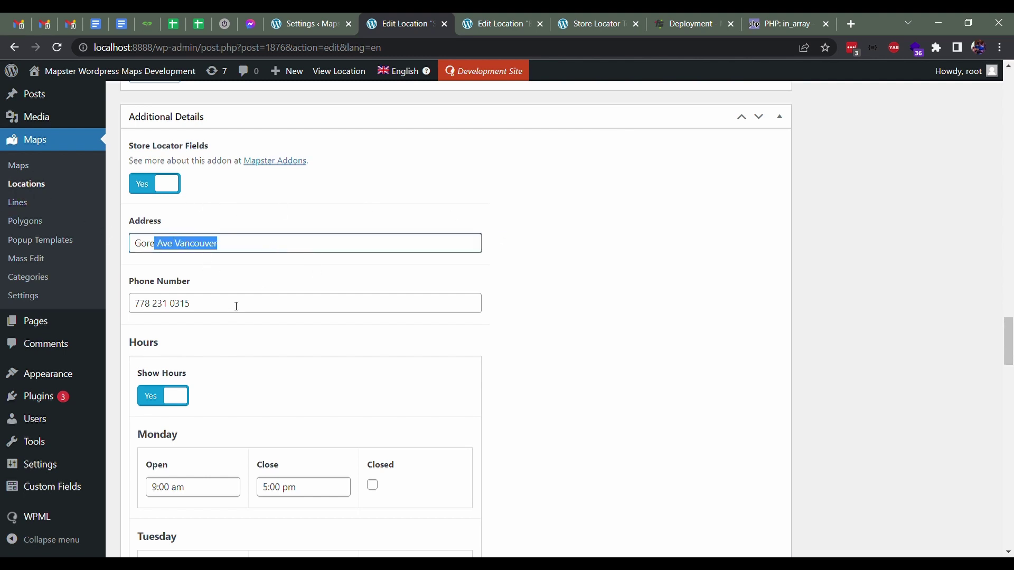
pyautogui.moveTo(236, 306); pyautogui.dragTo(158, 304)
pyautogui.click(255, 303)
pyautogui.scroll(-1, 260, 303)
pyautogui.scroll(-3, 261, 302)
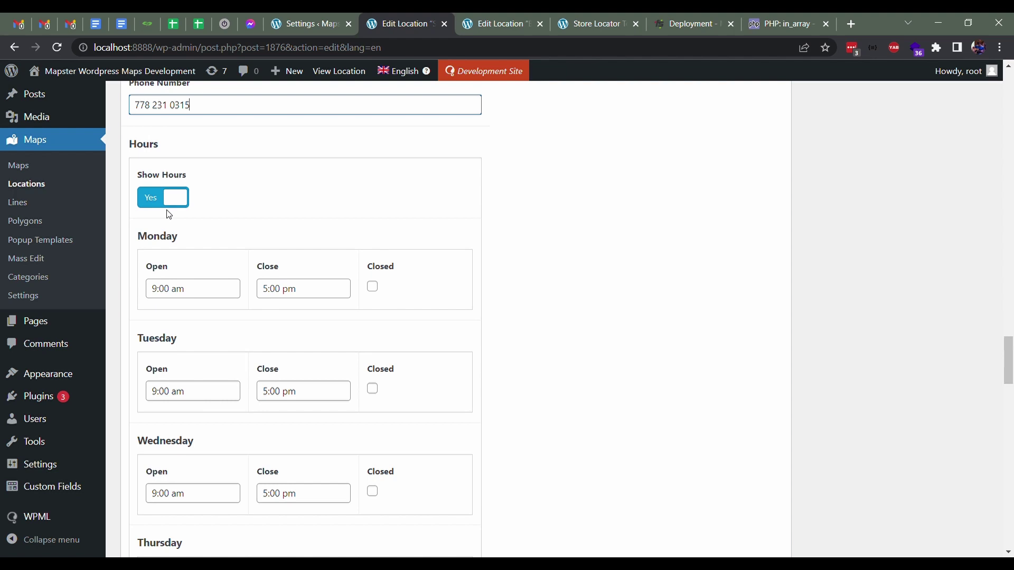
pyautogui.scroll(-1, 229, 206)
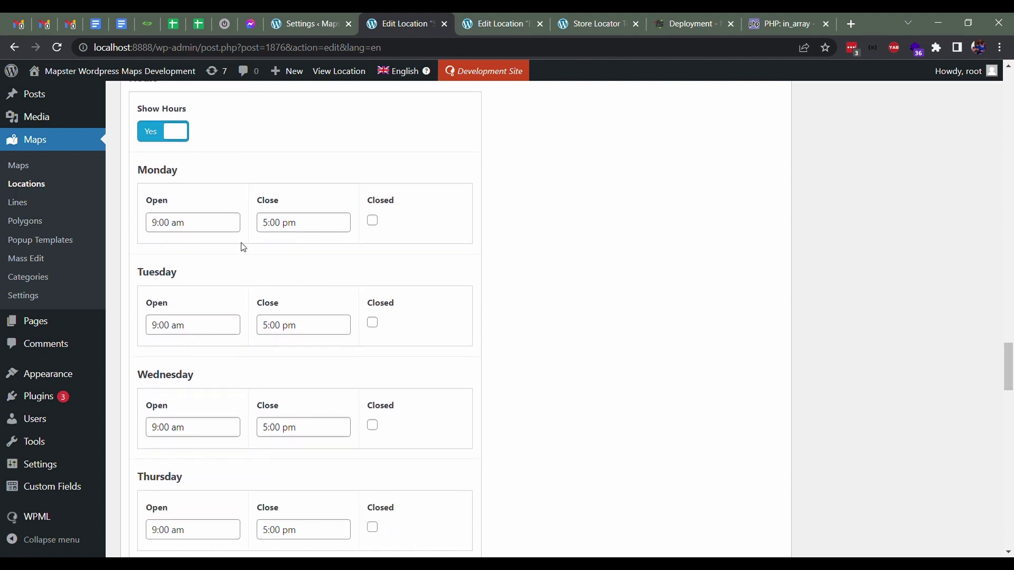
pyautogui.scroll(-3, 391, 269)
pyautogui.scroll(-2, 351, 325)
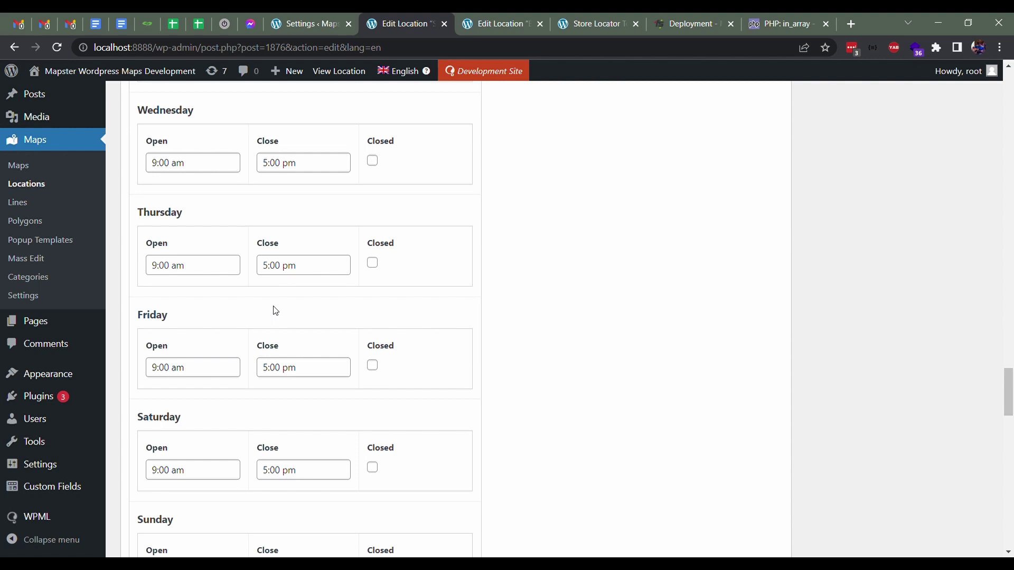
pyautogui.scroll(-3, 276, 312)
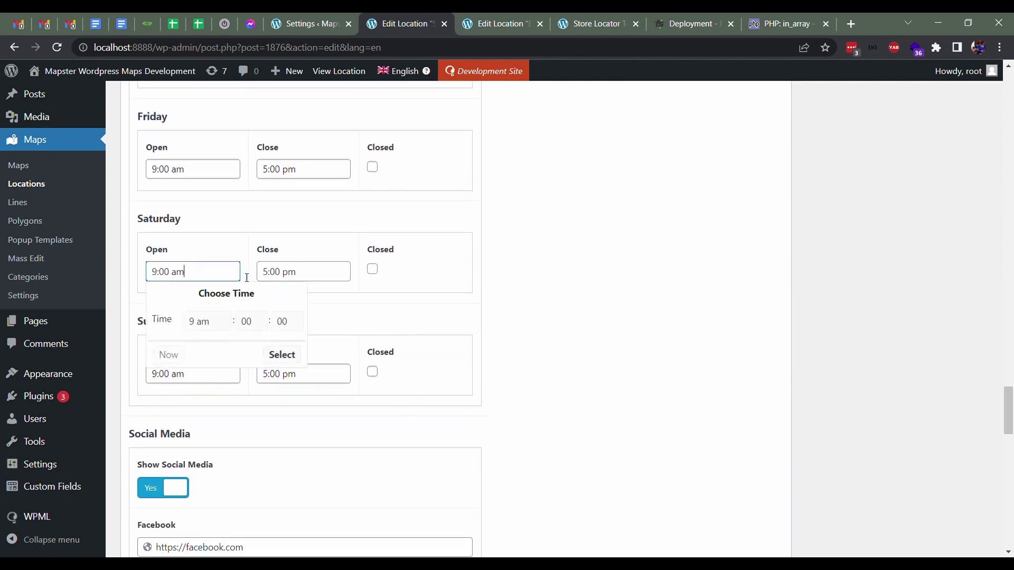
# Mark the store as closed on Saturday and review the remaining hours
pyautogui.click(374, 273)
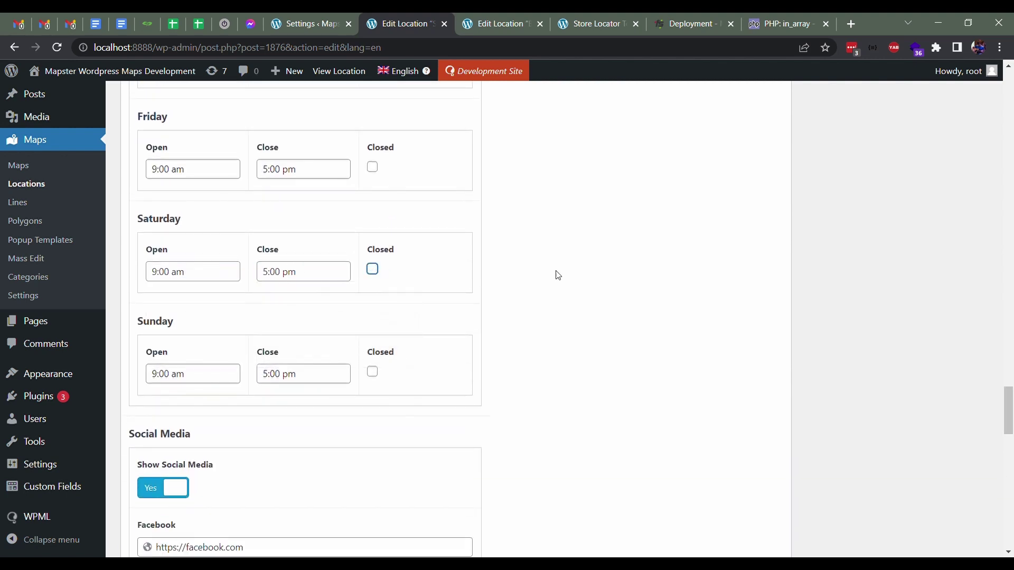
pyautogui.scroll(-4, 545, 283)
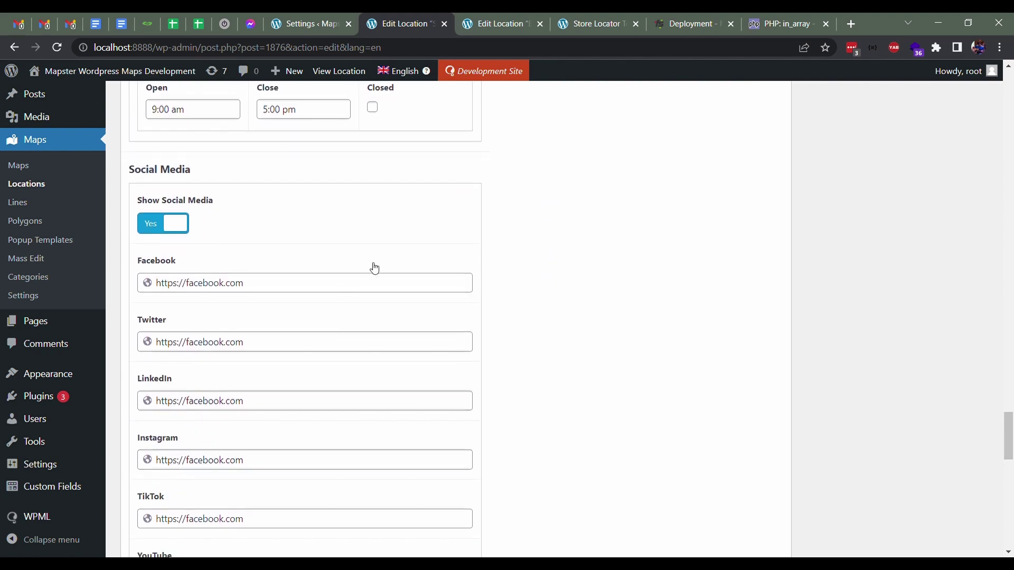
pyautogui.scroll(-2, 211, 299)
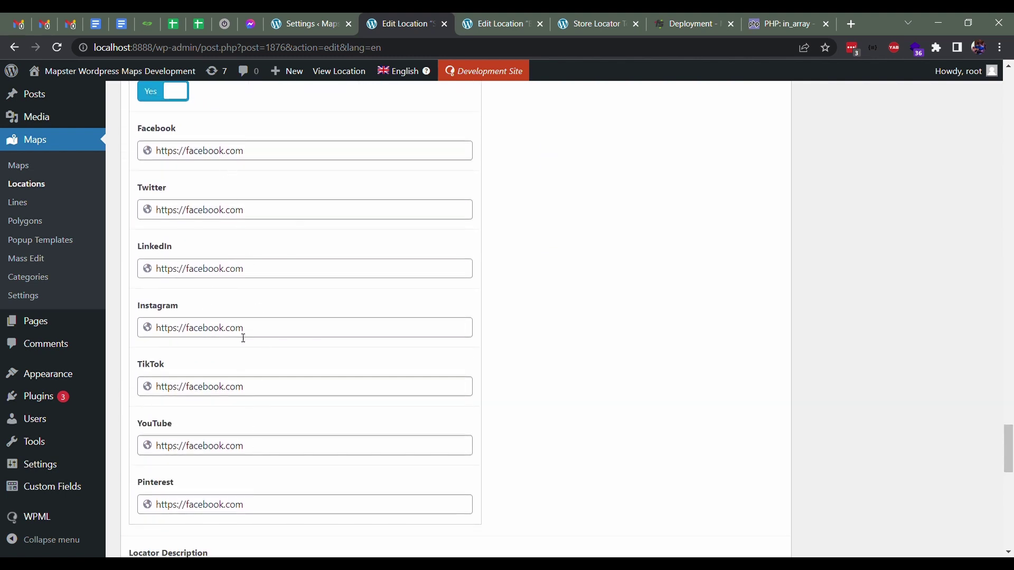
pyautogui.scroll(-3, 236, 390)
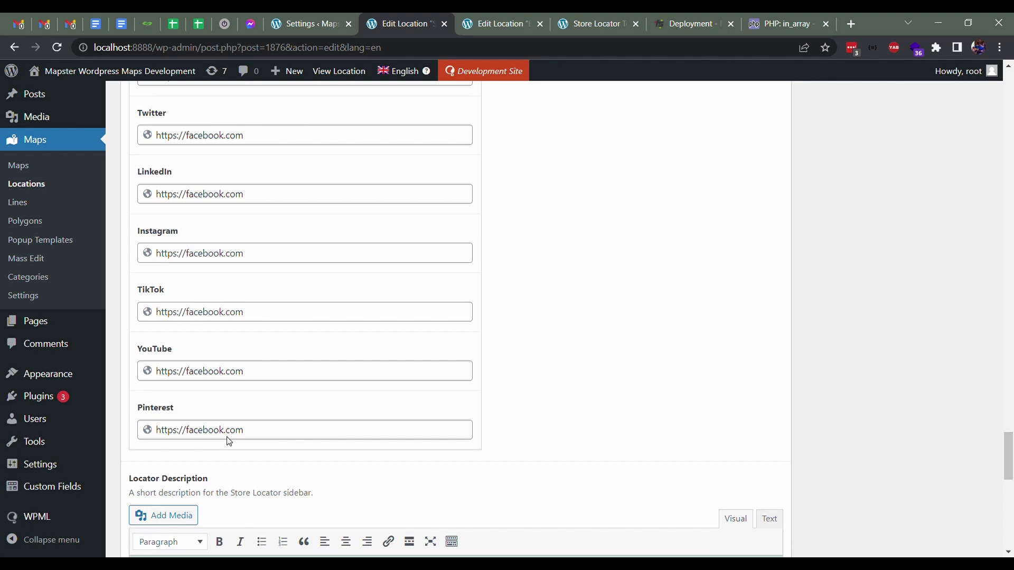
pyautogui.scroll(5, 226, 380)
pyautogui.scroll(-3, 213, 280)
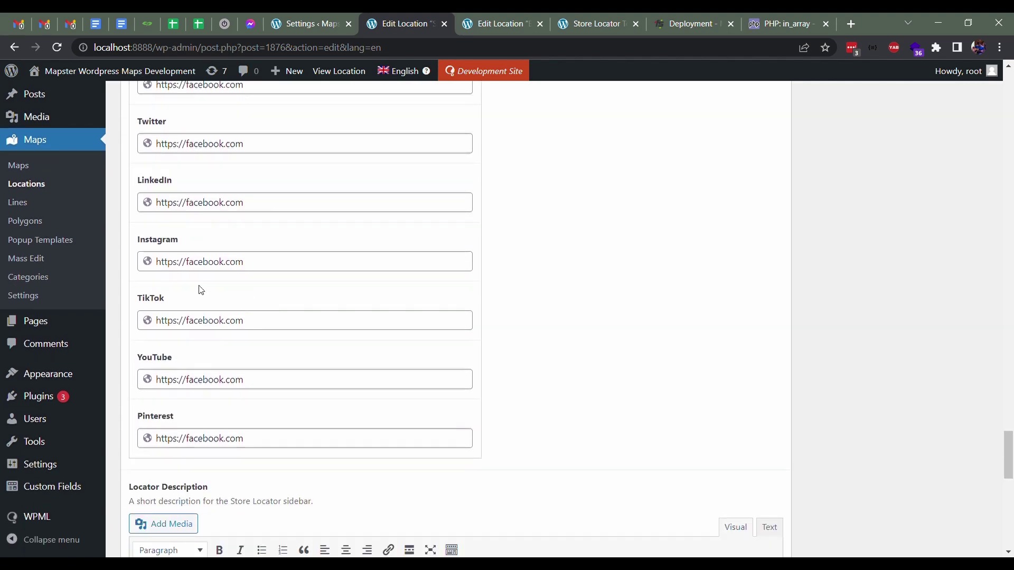
pyautogui.scroll(-4, 201, 290)
pyautogui.moveTo(363, 346); pyautogui.dragTo(141, 335)
pyautogui.click(266, 345)
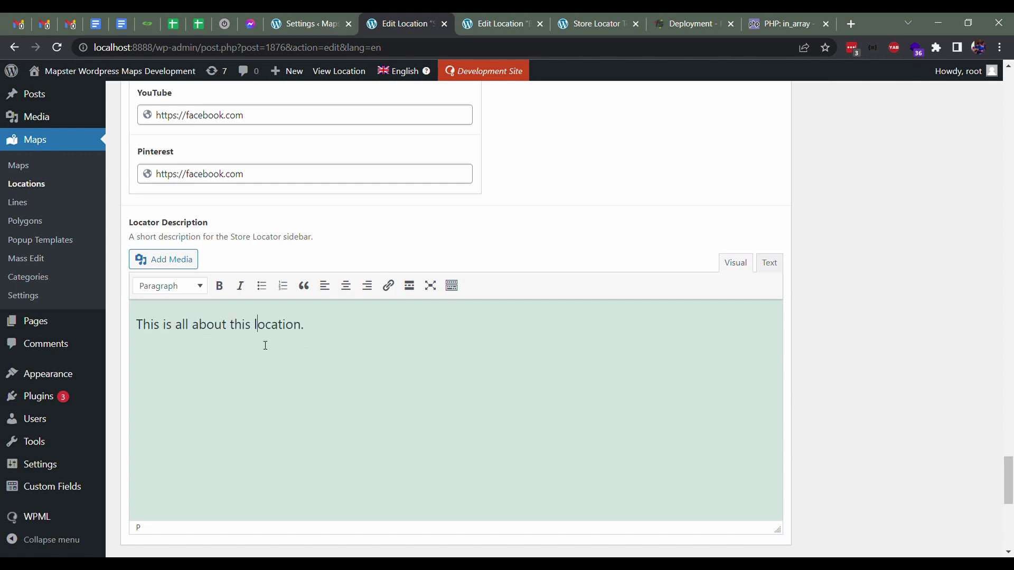
pyautogui.scroll(-2, 287, 362)
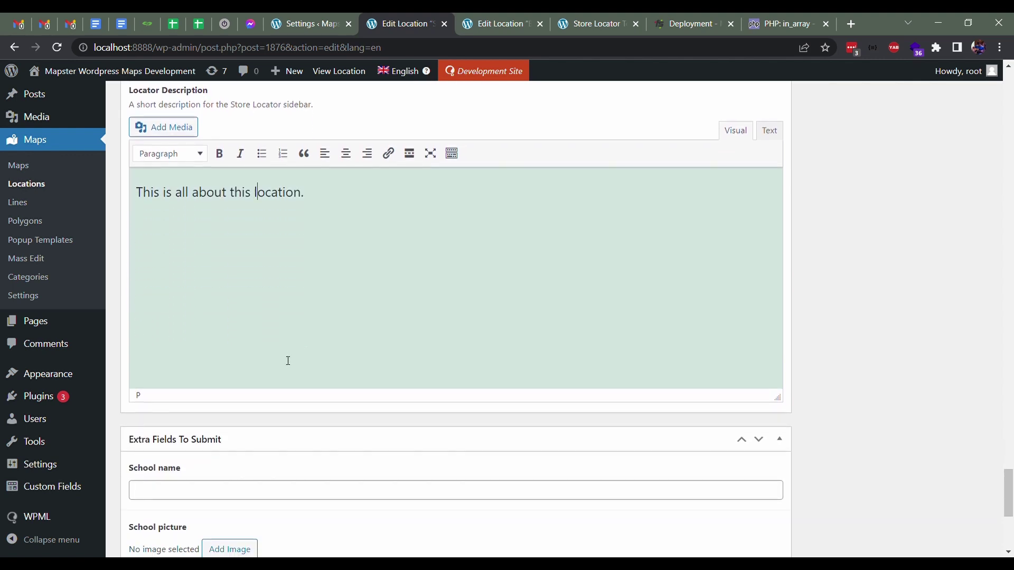
pyautogui.scroll(1, 288, 361)
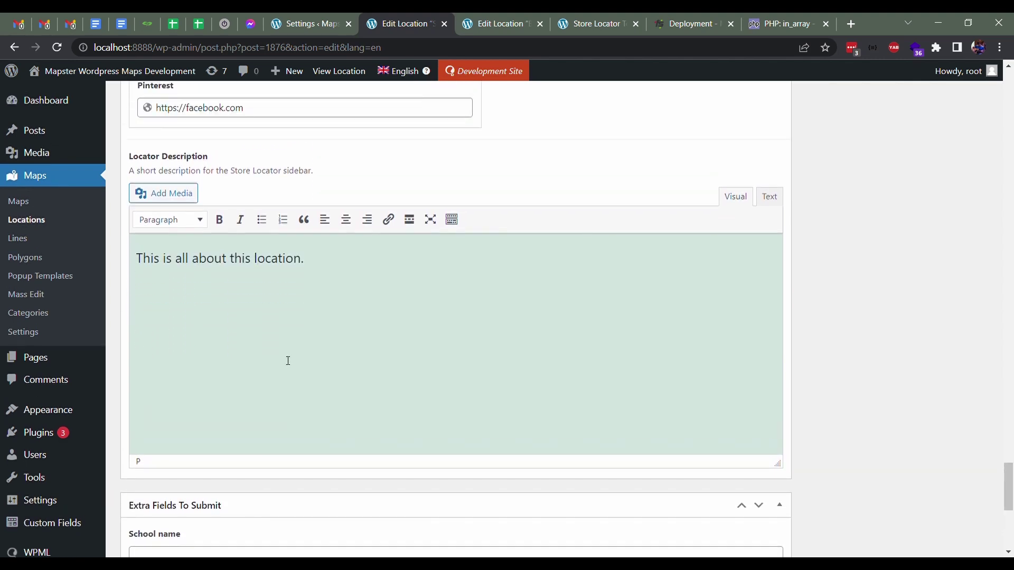
pyautogui.scroll(12, 288, 361)
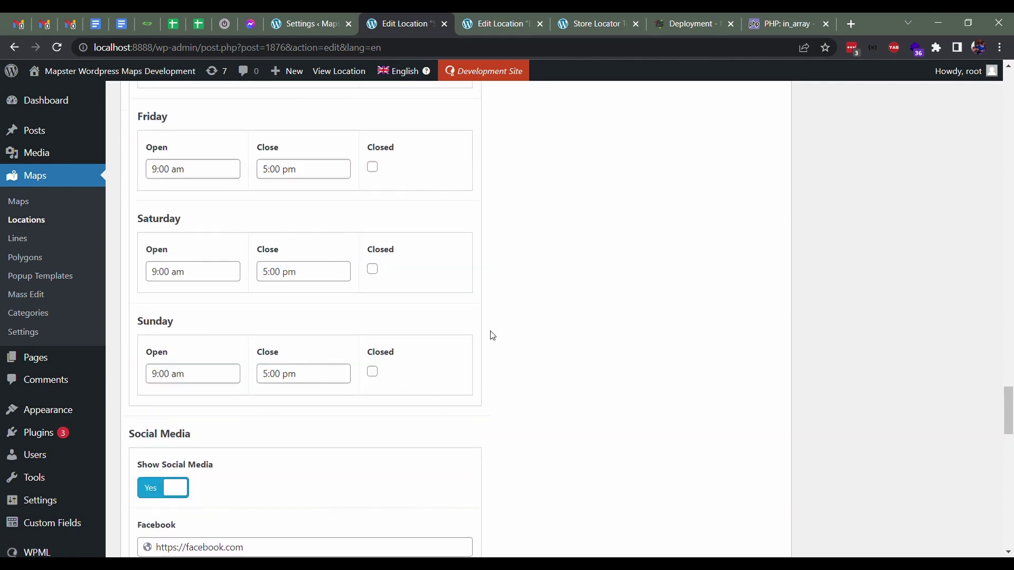
pyautogui.scroll(12, 493, 335)
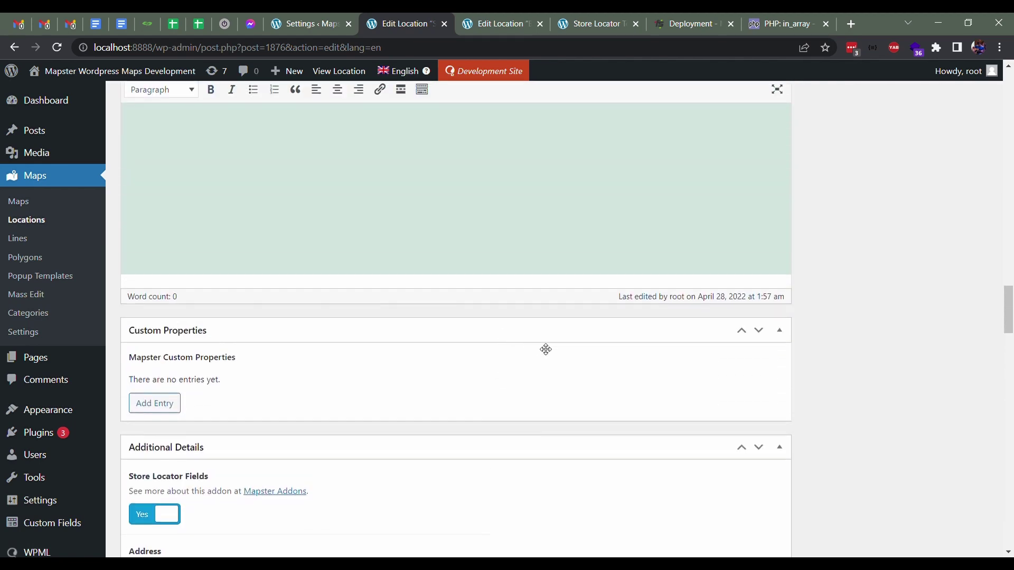
pyautogui.click(607, 24)
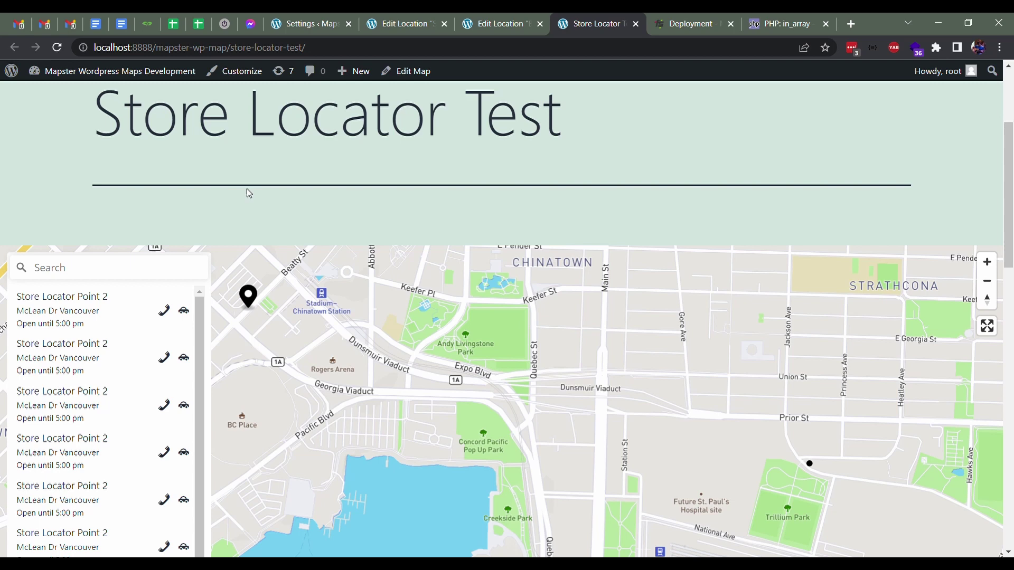
pyautogui.moveTo(1011, 158); pyautogui.dragTo(1011, 215)
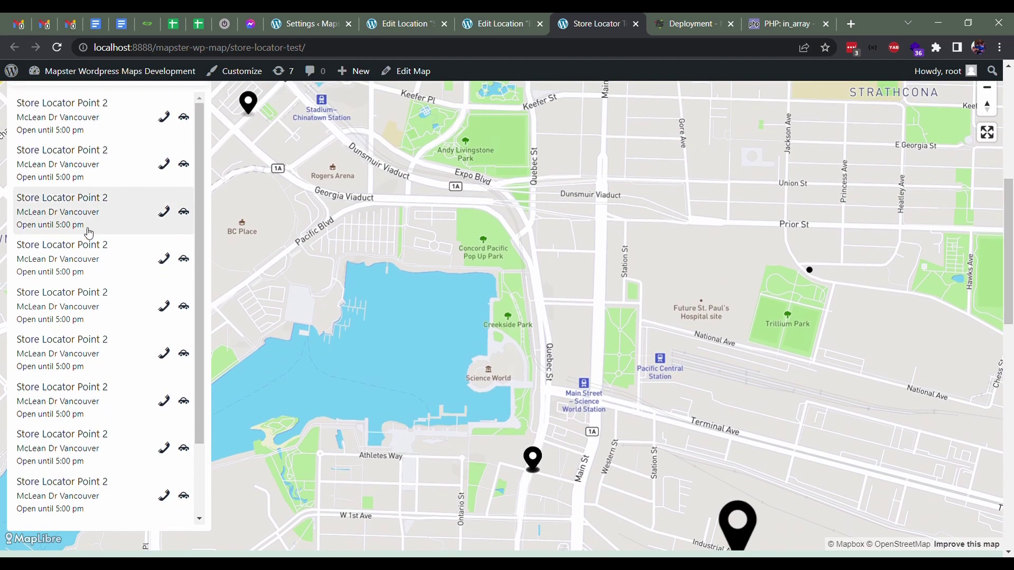
pyautogui.scroll(2, 119, 219)
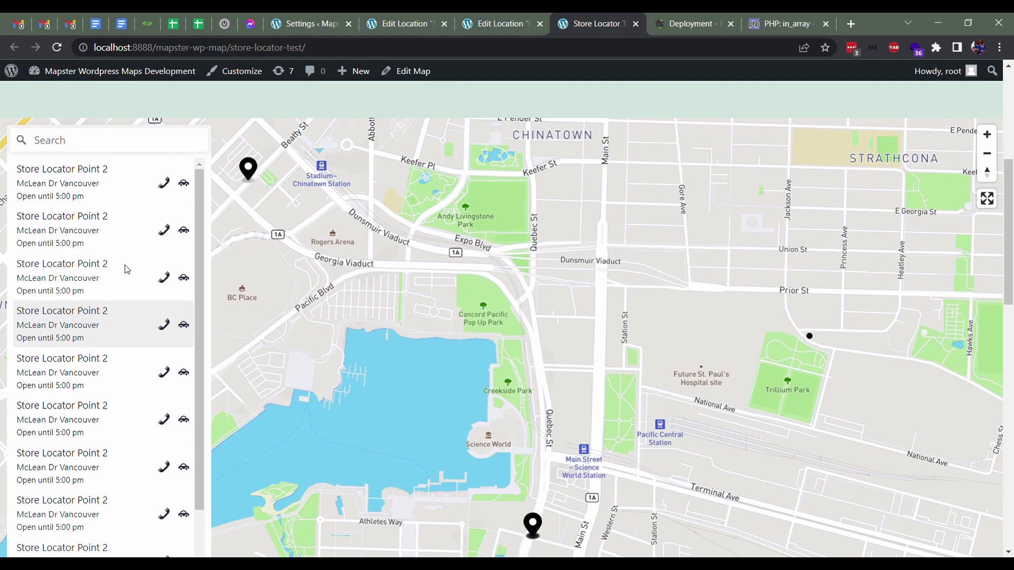
pyautogui.click(120, 242)
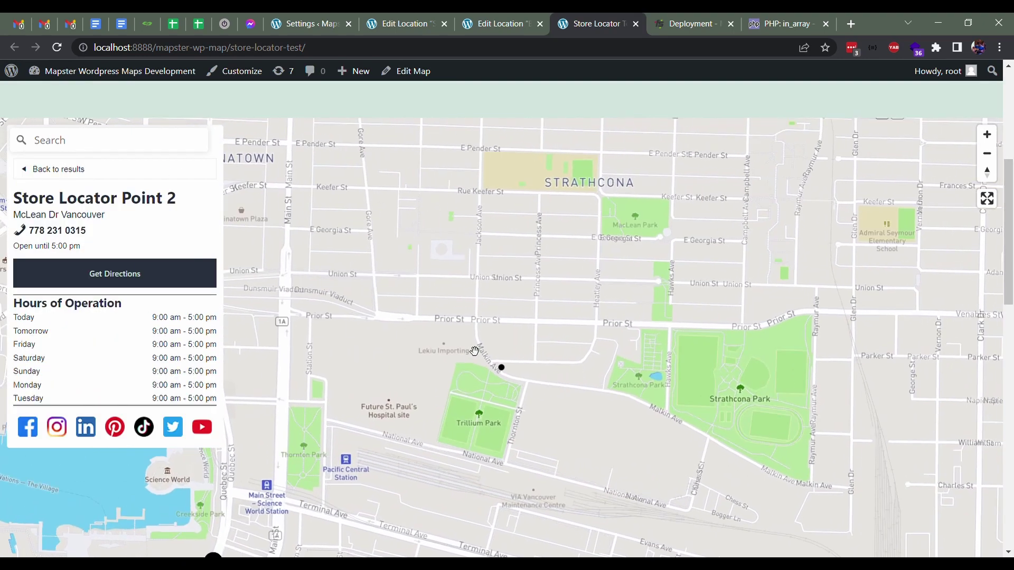
pyautogui.click(92, 175)
pyautogui.scroll(-1, 100, 333)
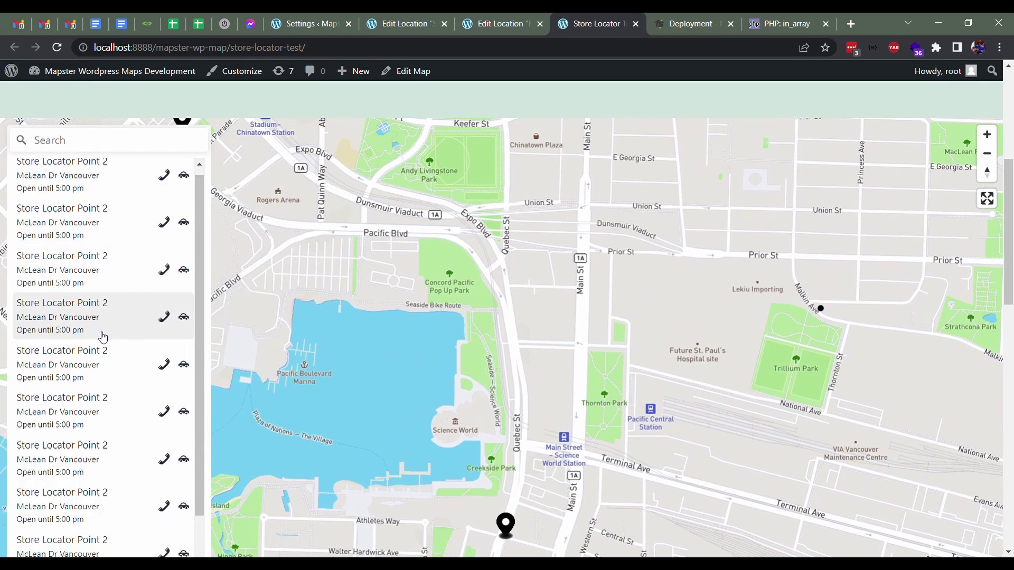
pyautogui.click(106, 350)
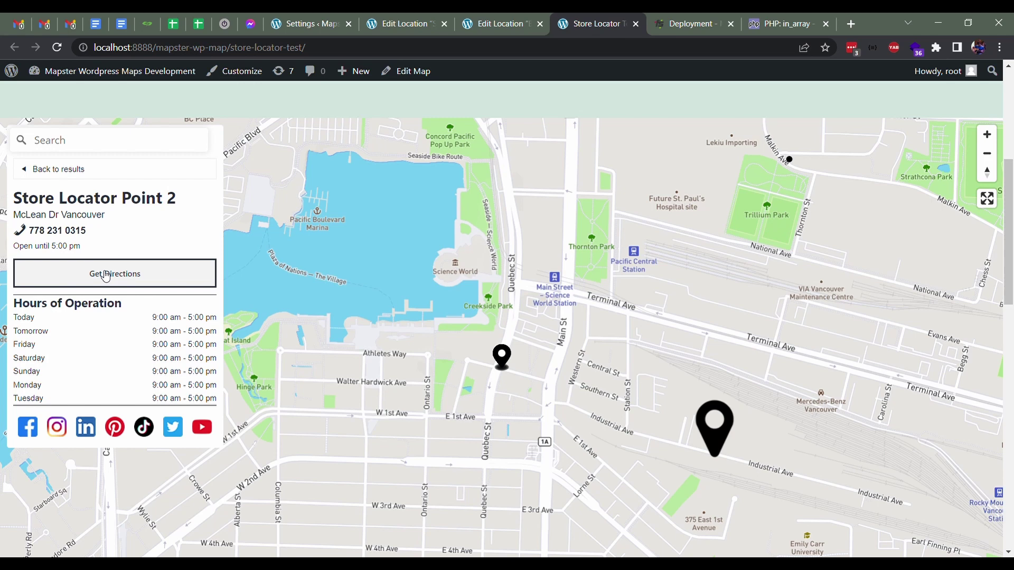
pyautogui.moveTo(56, 247); pyautogui.dragTo(37, 248)
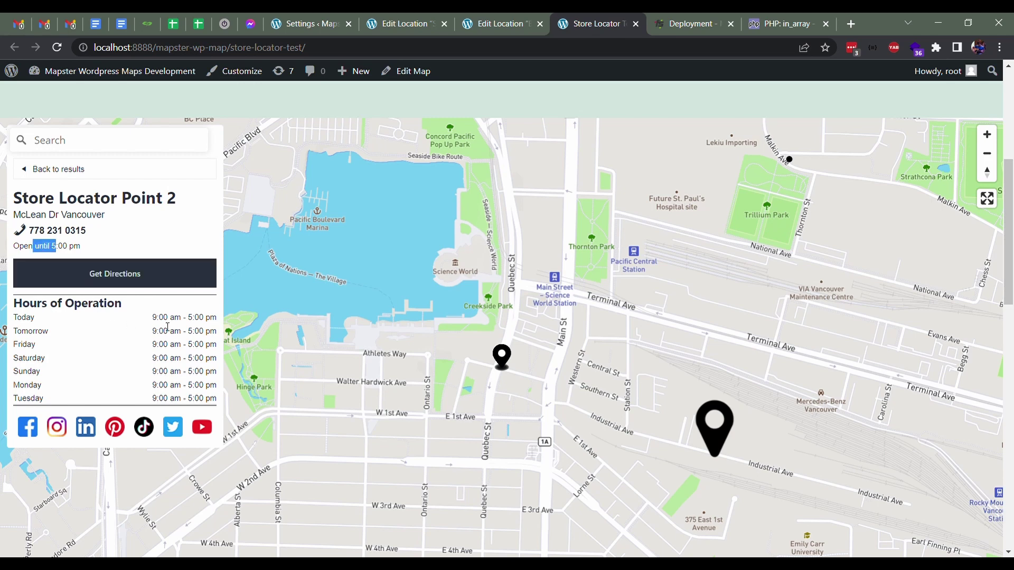
pyautogui.moveTo(15, 318); pyautogui.dragTo(68, 398)
pyautogui.click(68, 391)
pyautogui.moveTo(22, 318); pyautogui.dragTo(48, 351)
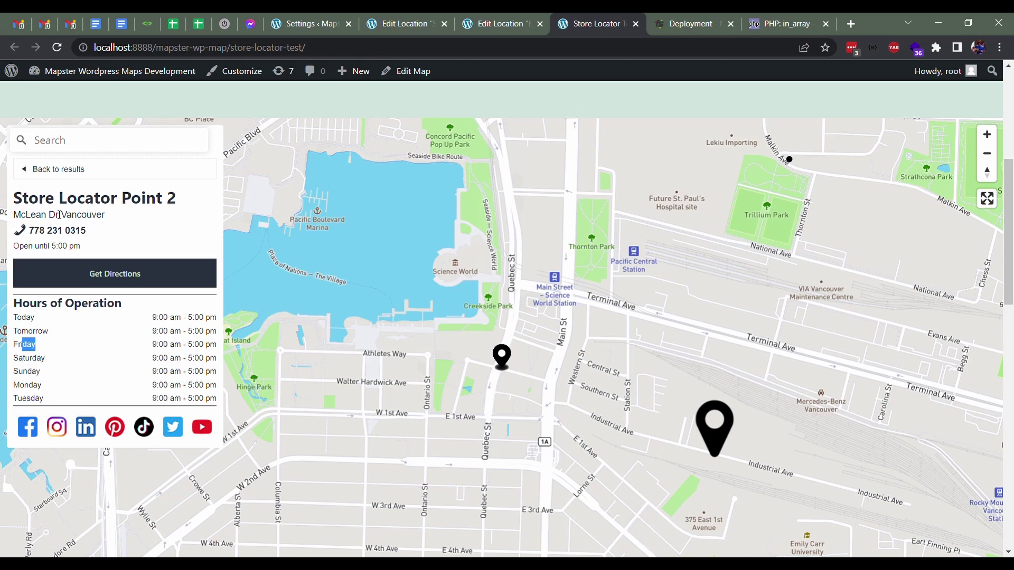
pyautogui.click(71, 169)
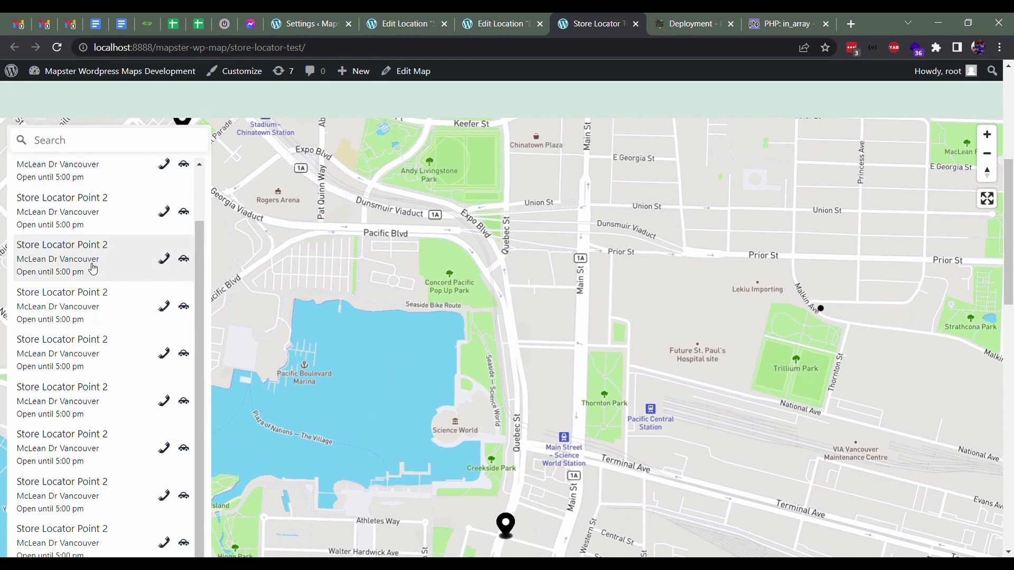
pyautogui.scroll(1, 93, 268)
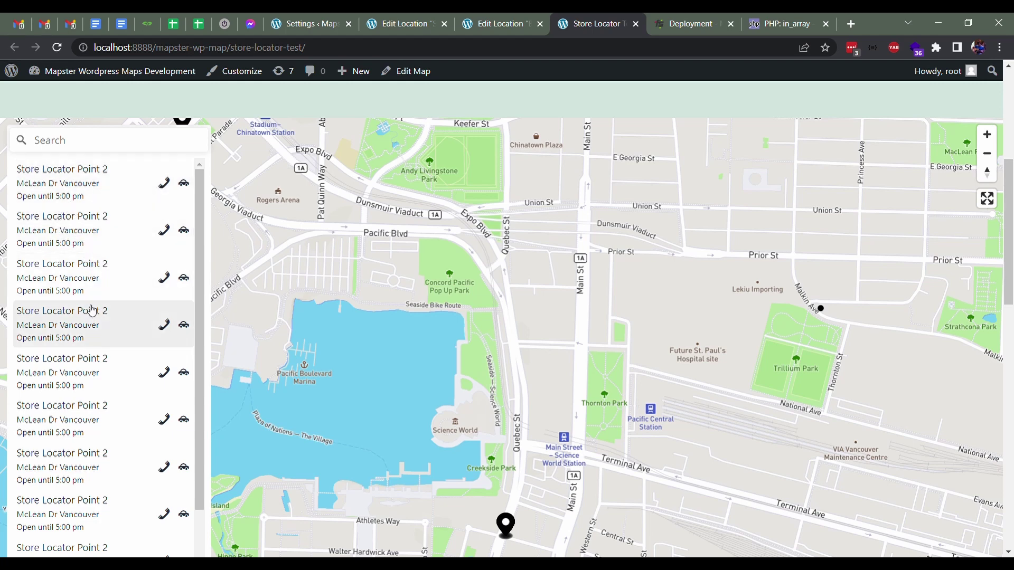
pyautogui.scroll(-5, 98, 306)
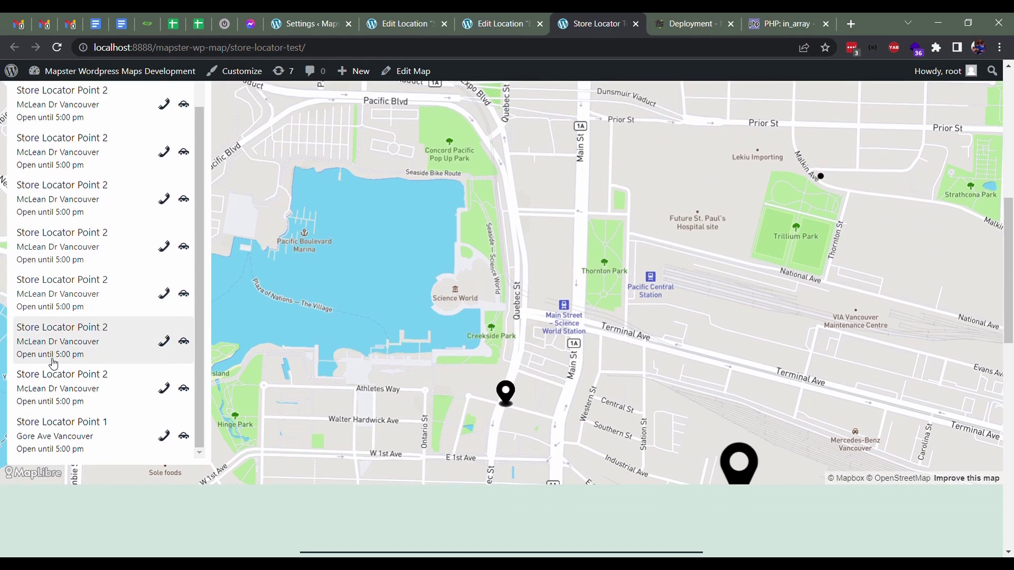
# Open Store Locator Point 1's details in the map page's sidebar
pyautogui.click(79, 364)
pyautogui.scroll(1, 131, 283)
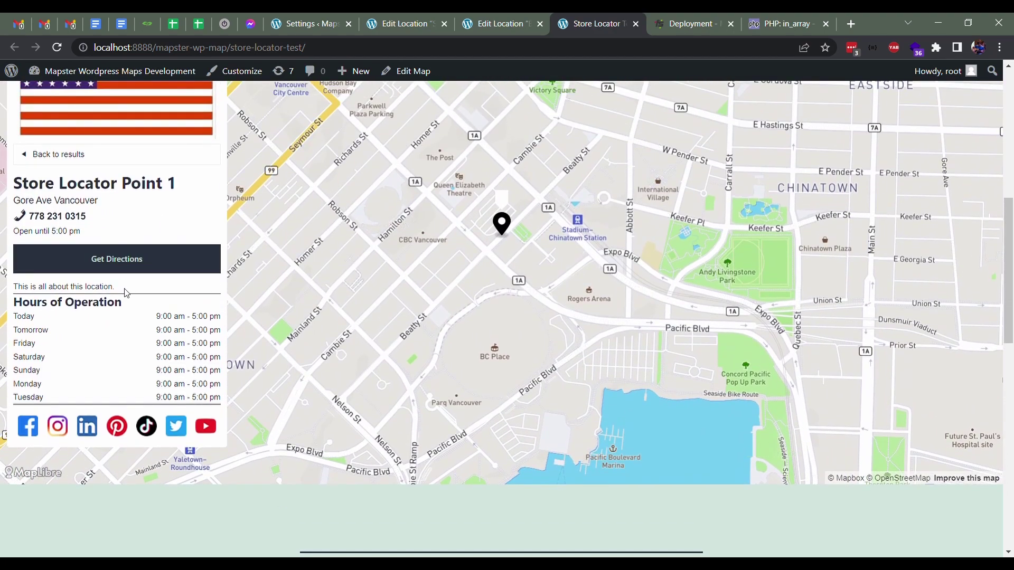
pyautogui.moveTo(125, 288); pyautogui.dragTo(17, 297)
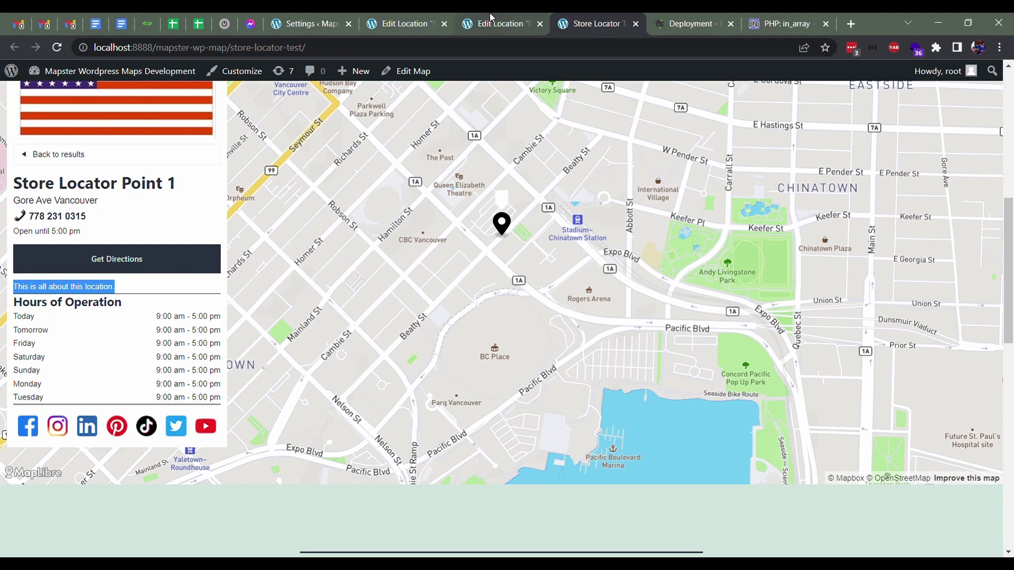
# Compare its description and 9:00 am–5:00 pm hours with the Edit Location page
pyautogui.click(478, 24)
pyautogui.scroll(-7, 419, 148)
pyautogui.scroll(-20, 420, 147)
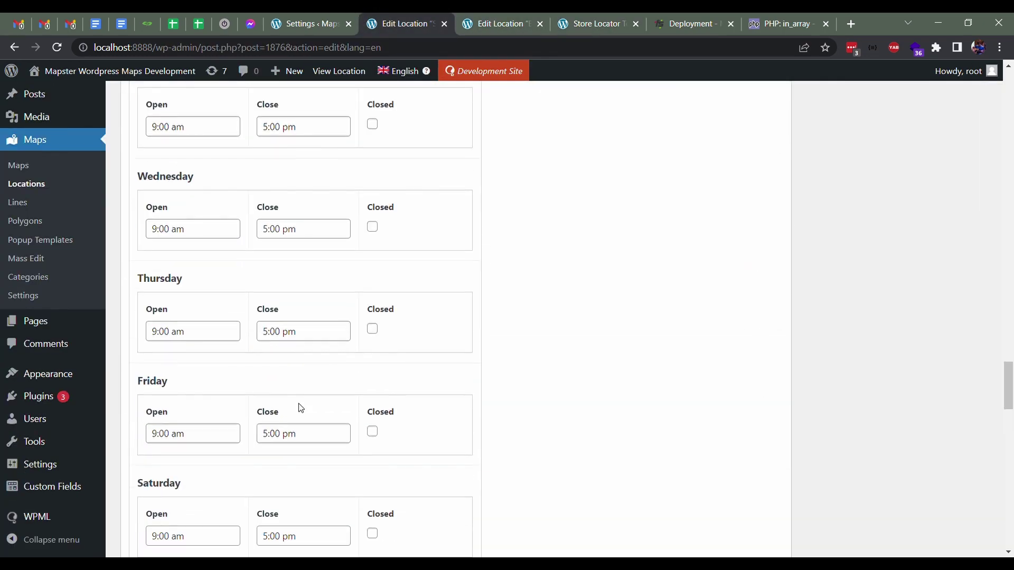
pyautogui.scroll(-6, 255, 463)
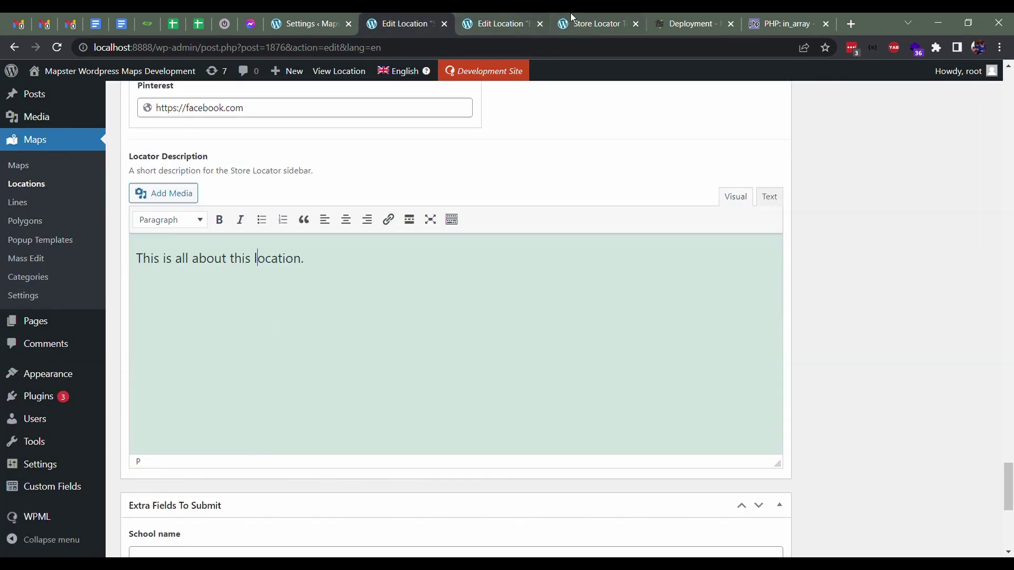
pyautogui.hotkey('ctrl', 'Tab')
pyautogui.click(131, 296)
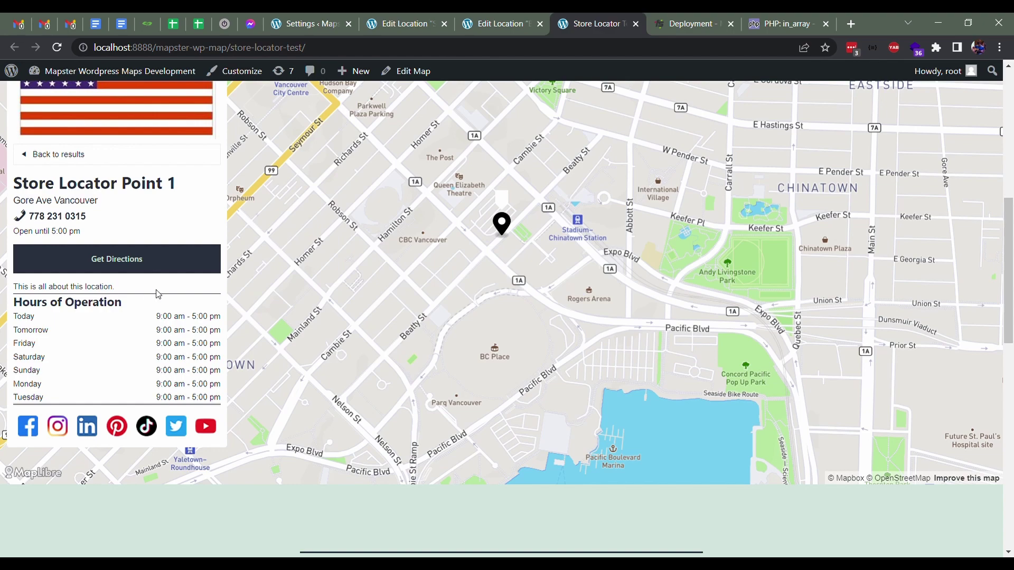
pyautogui.scroll(1, 156, 294)
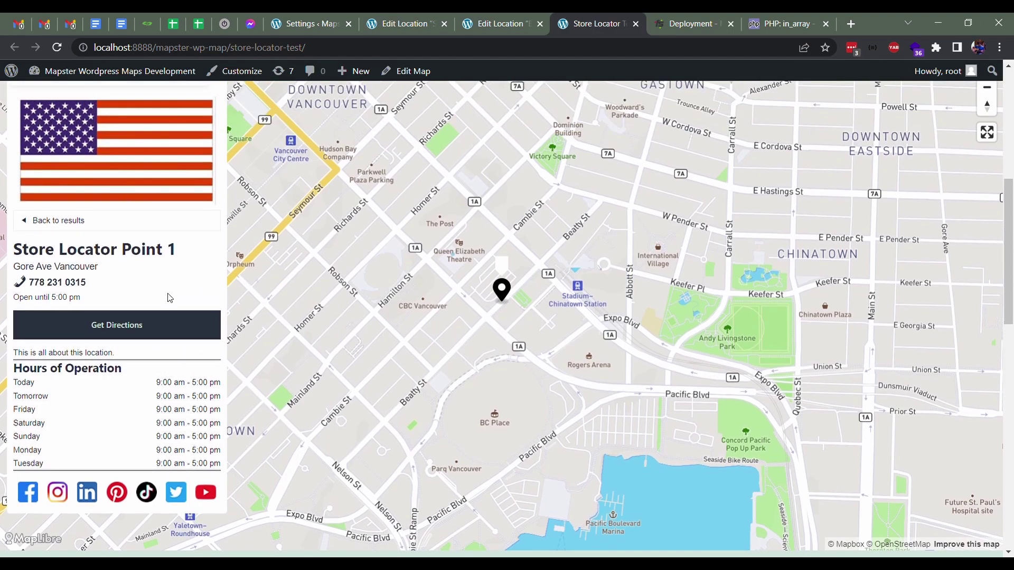
# Review another location's edit page
pyautogui.click(482, 17)
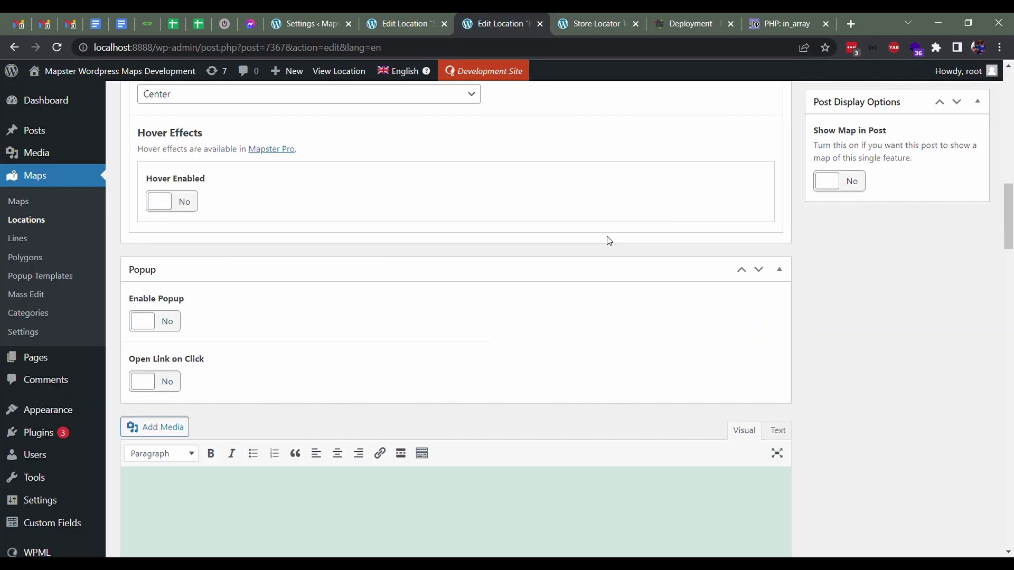
pyautogui.scroll(-2, 833, 359)
pyautogui.scroll(10, 815, 357)
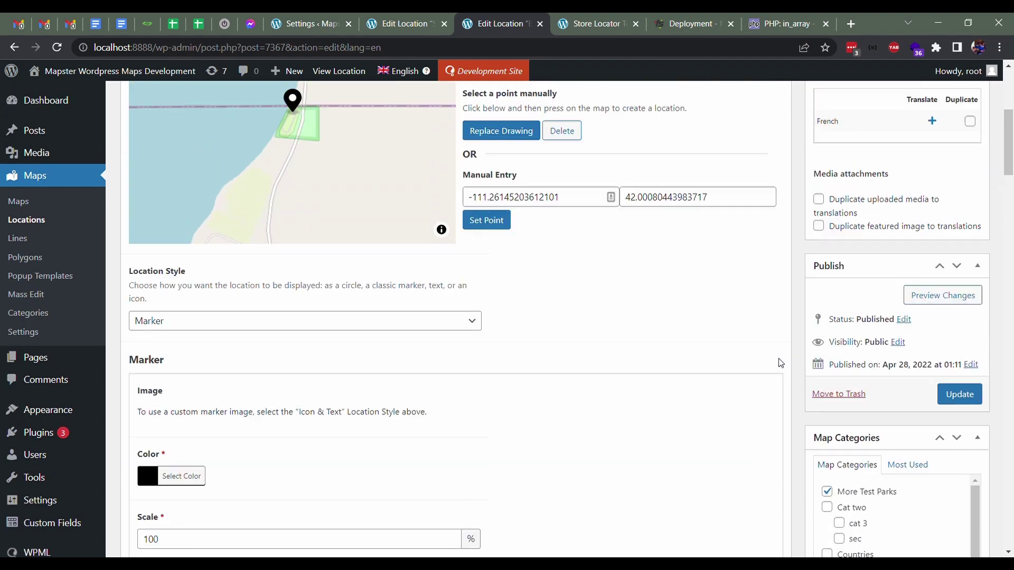
pyautogui.scroll(-15, 787, 367)
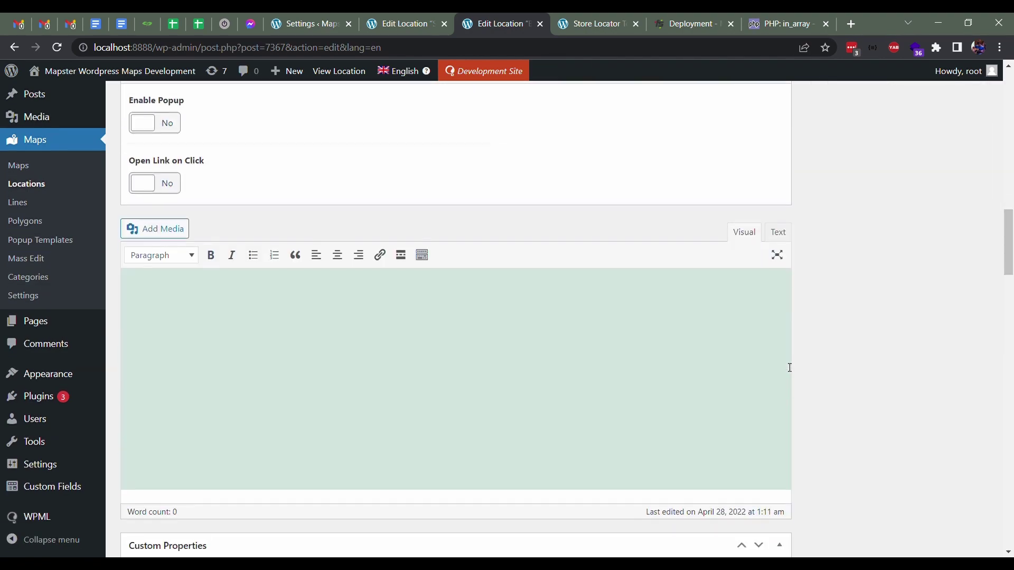
pyautogui.scroll(-10, 835, 359)
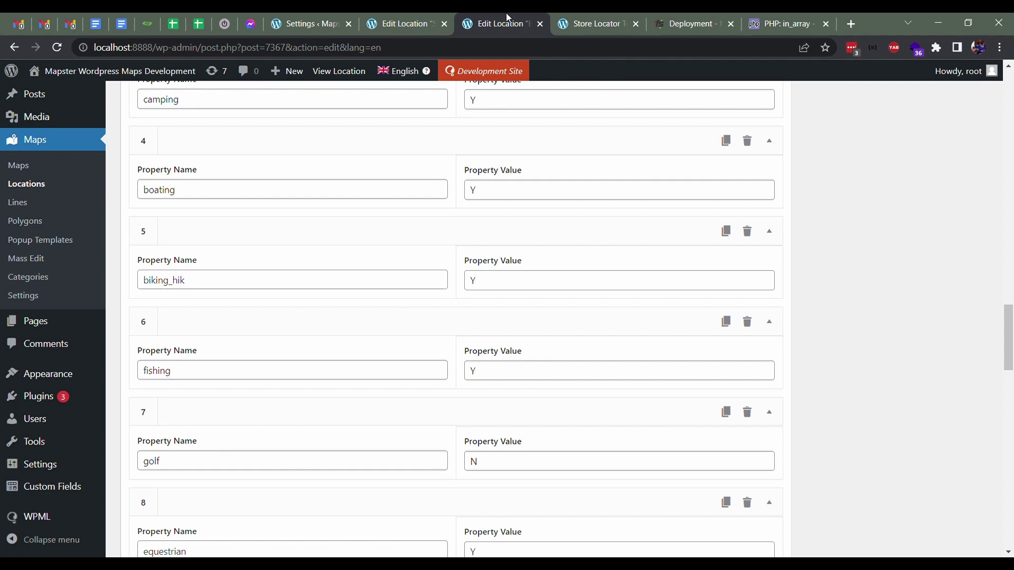
# Return to Store Locator Point 1's edit page, then view its details on the live locator page
pyautogui.click(404, 24)
pyautogui.scroll(10, 828, 359)
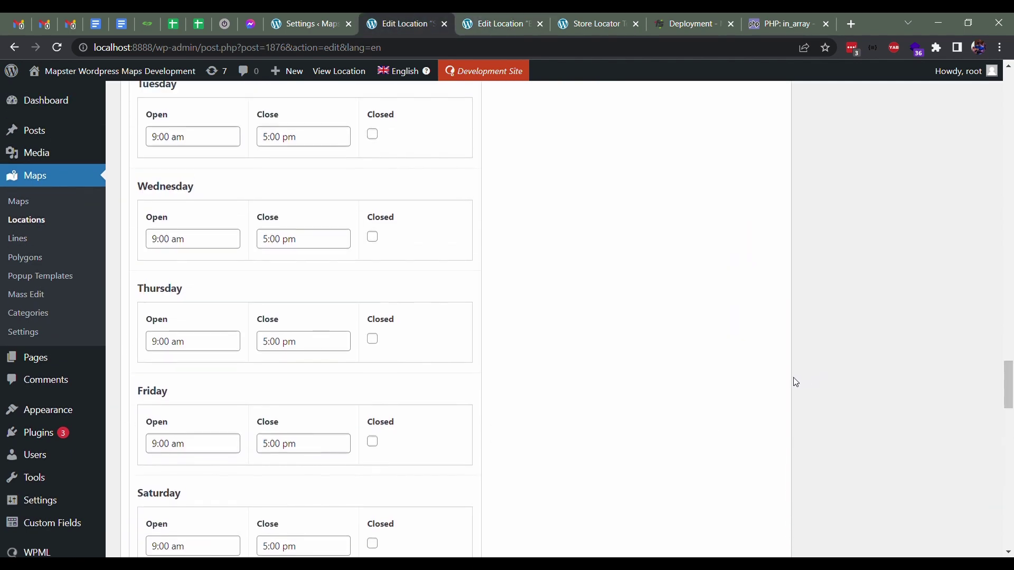
pyautogui.scroll(12, 796, 382)
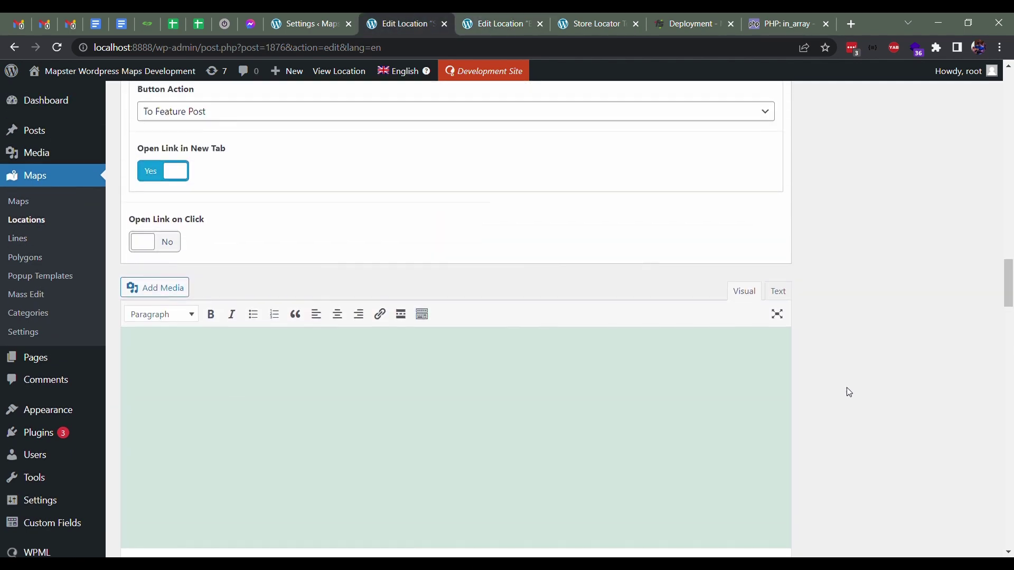
pyautogui.scroll(10, 849, 392)
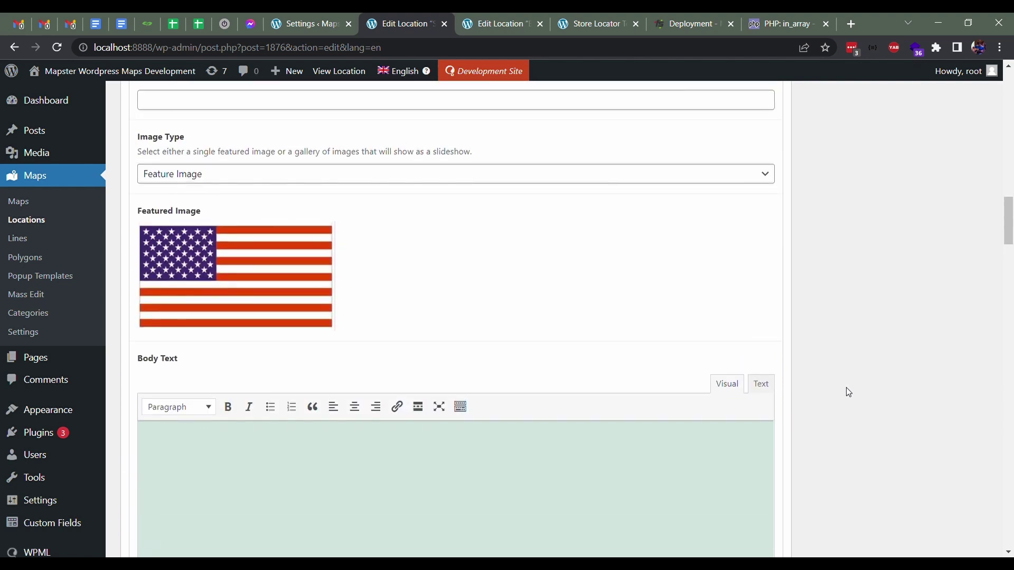
pyautogui.scroll(4, 849, 392)
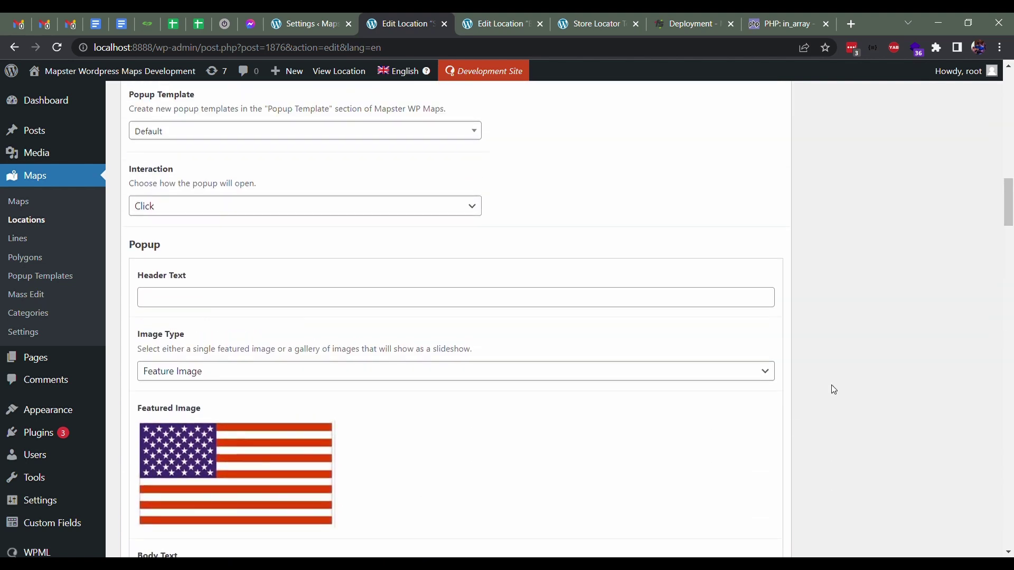
pyautogui.scroll(3, 832, 386)
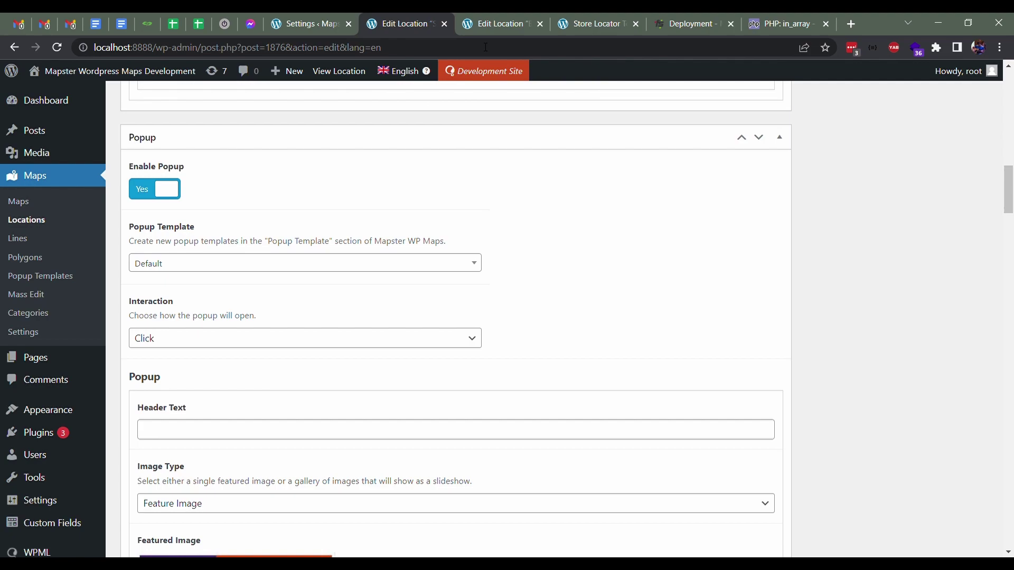
pyautogui.click(591, 23)
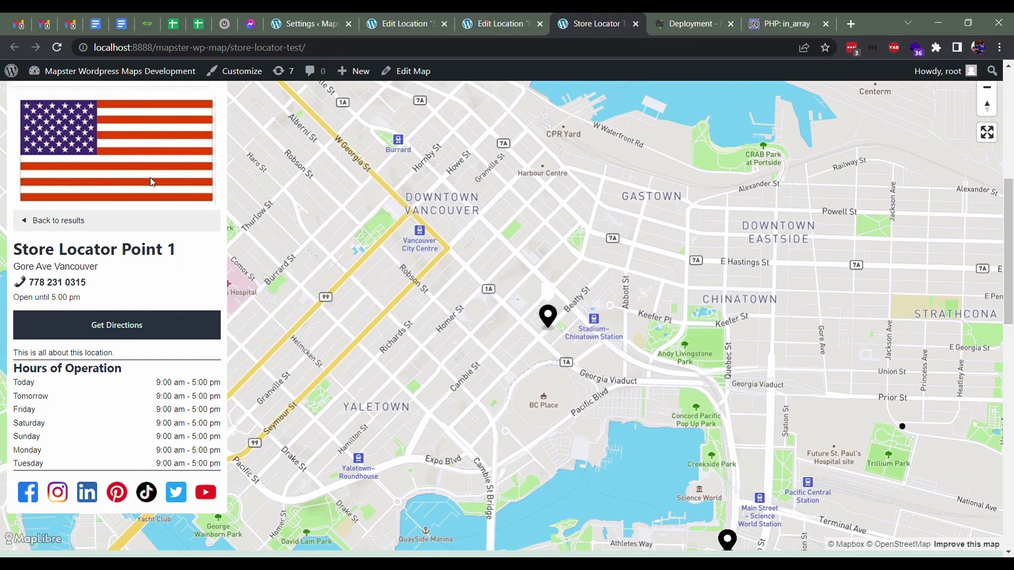
pyautogui.scroll(1, 72, 198)
pyautogui.click(70, 286)
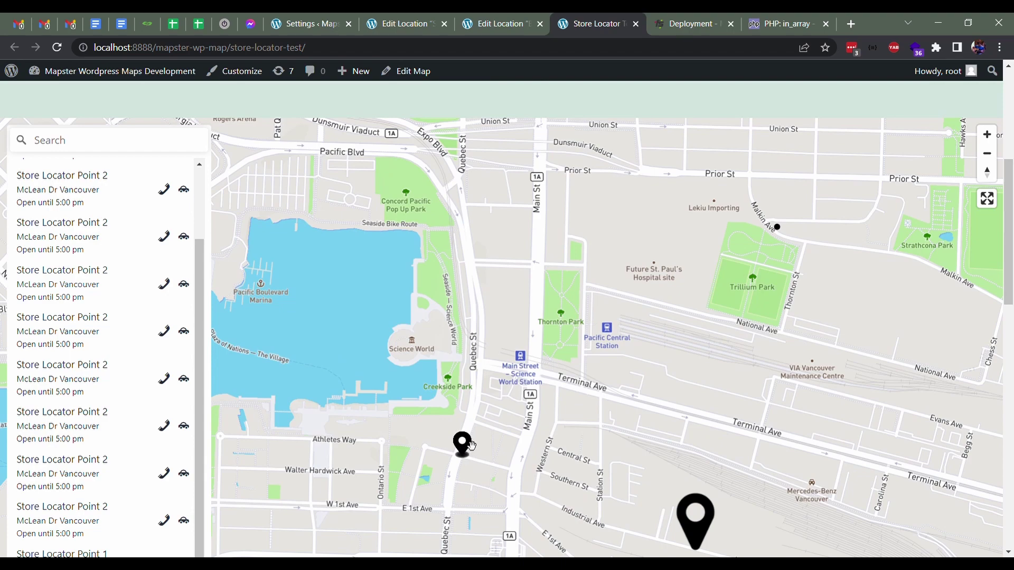
pyautogui.click(464, 450)
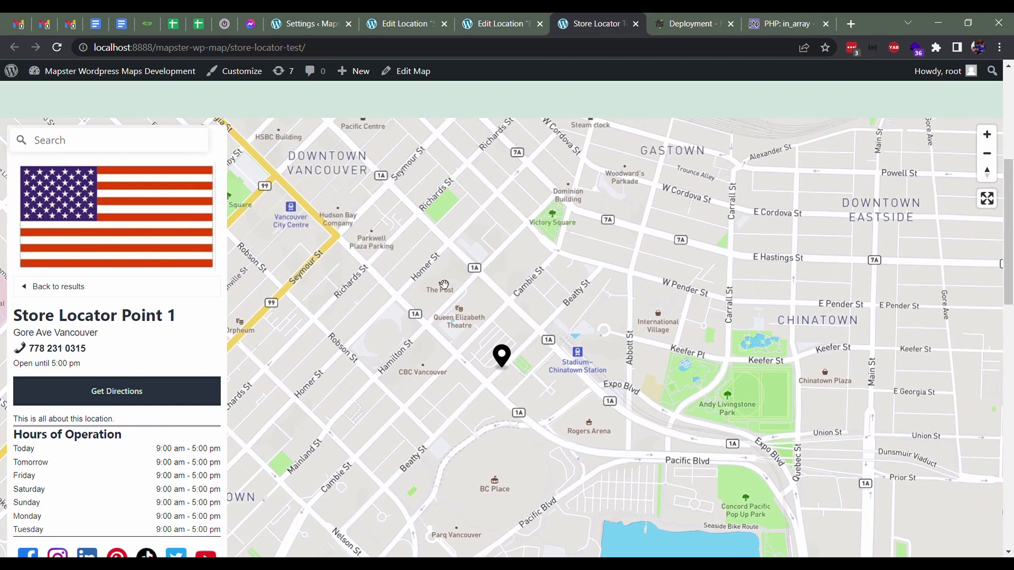
# Return the sidebar to the store results list and open the flag location's popup settings
pyautogui.click(101, 292)
pyautogui.click(502, 22)
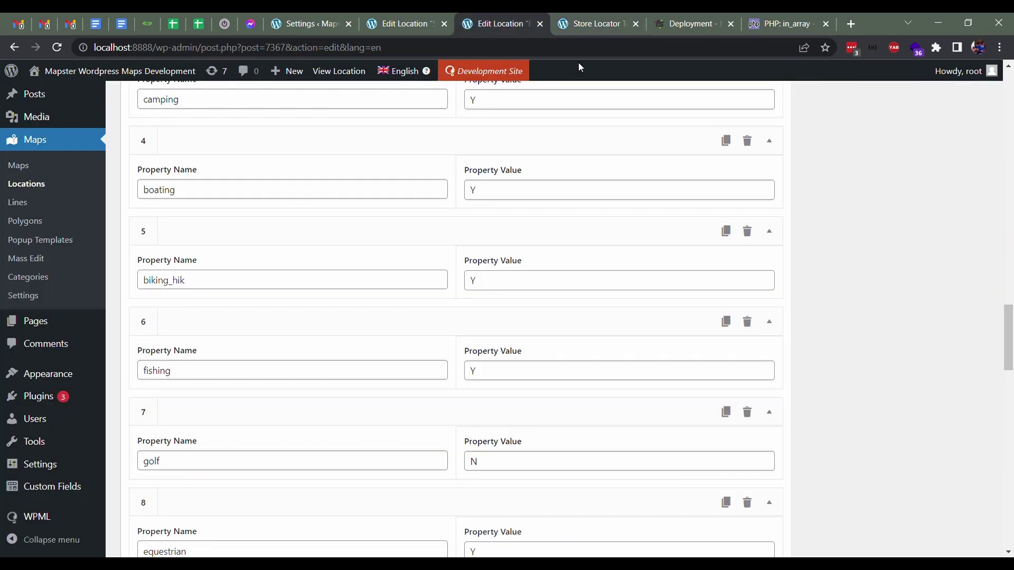
pyautogui.click(404, 23)
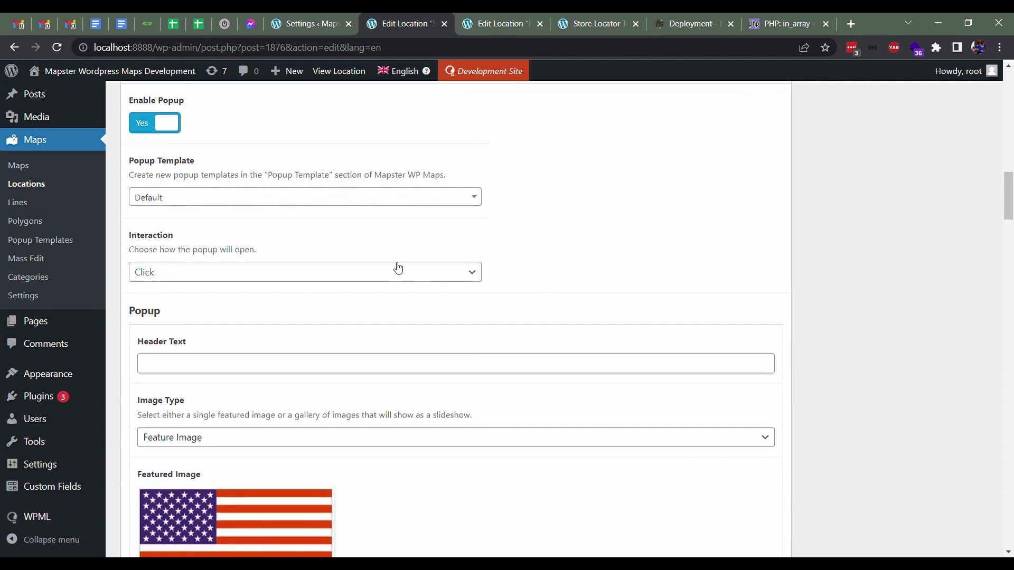
pyautogui.scroll(-3, 304, 232)
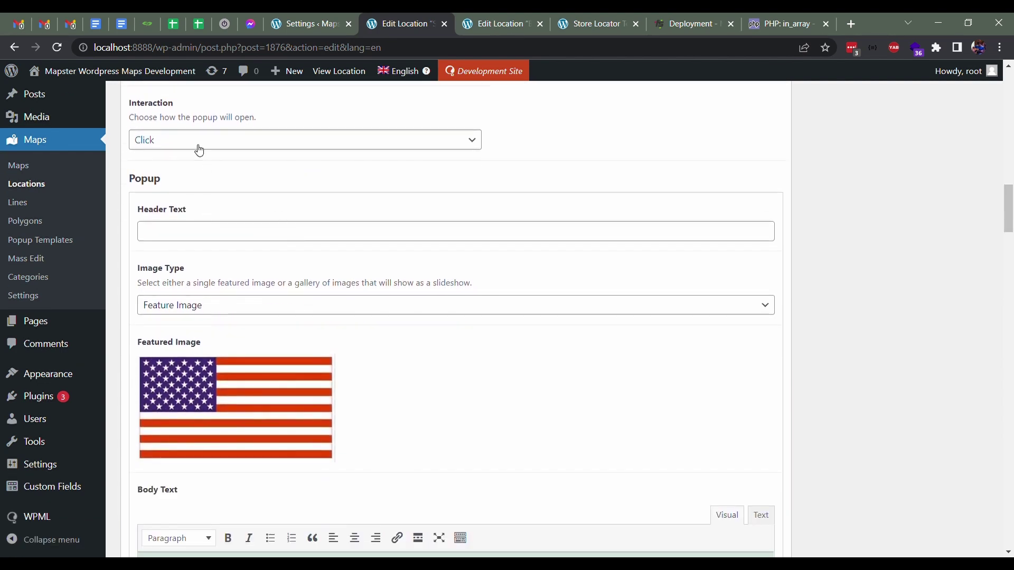
pyautogui.scroll(-1, 309, 251)
# Review the popup settings, then go back to the live locator's results list
pyautogui.moveTo(228, 364)
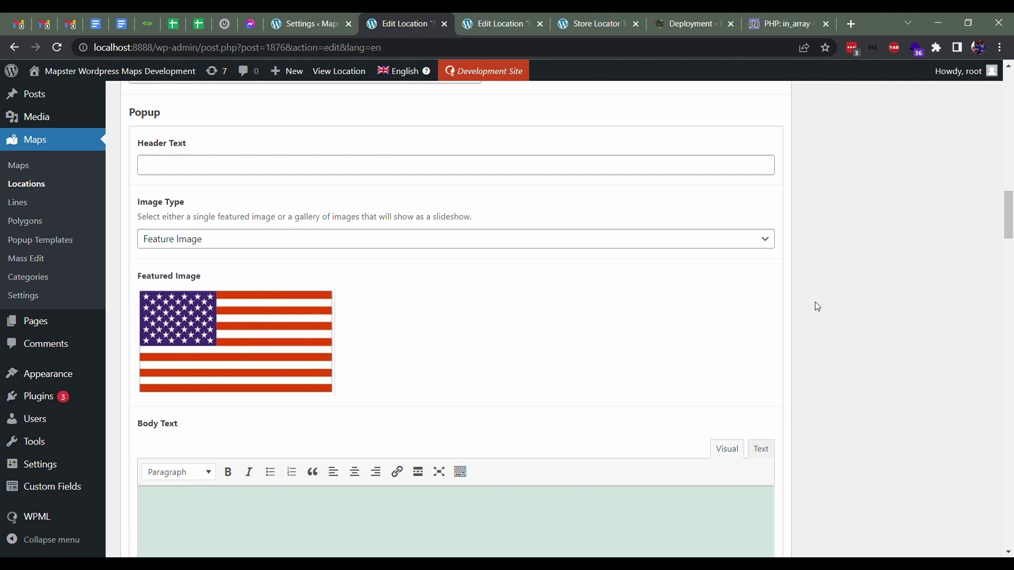
pyautogui.scroll(-10, 817, 306)
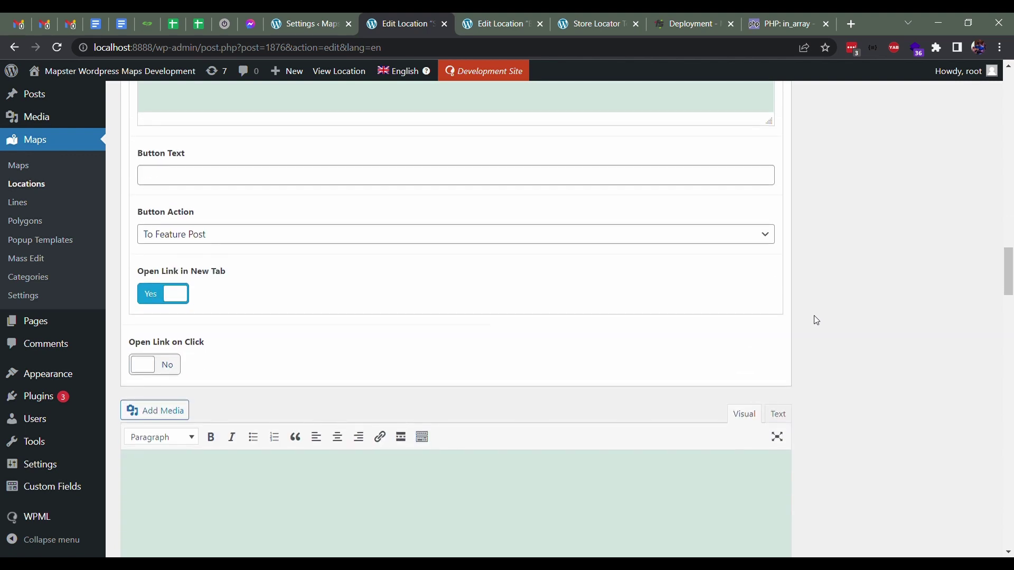
pyautogui.scroll(4, 816, 321)
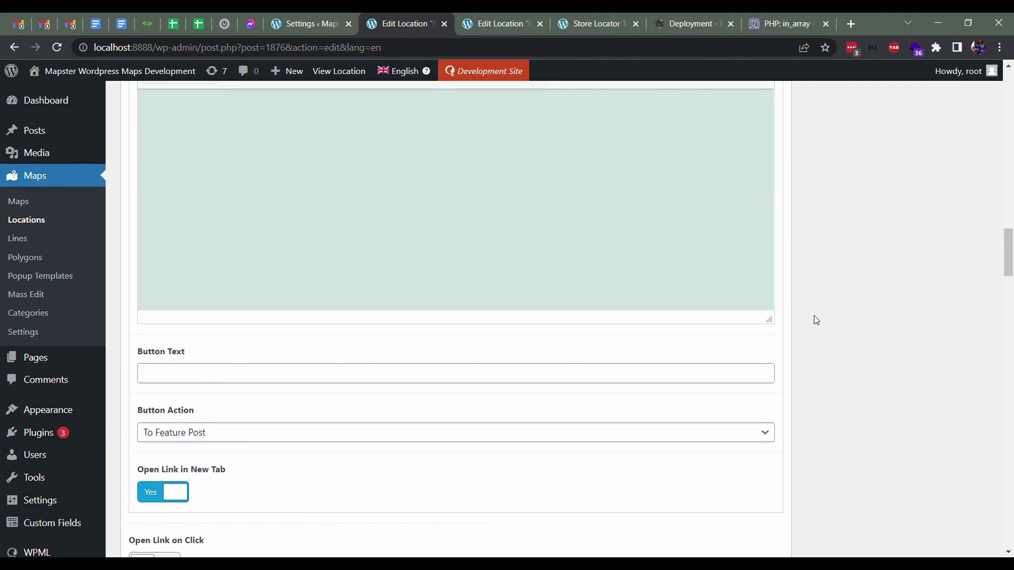
pyautogui.scroll(9, 570, 286)
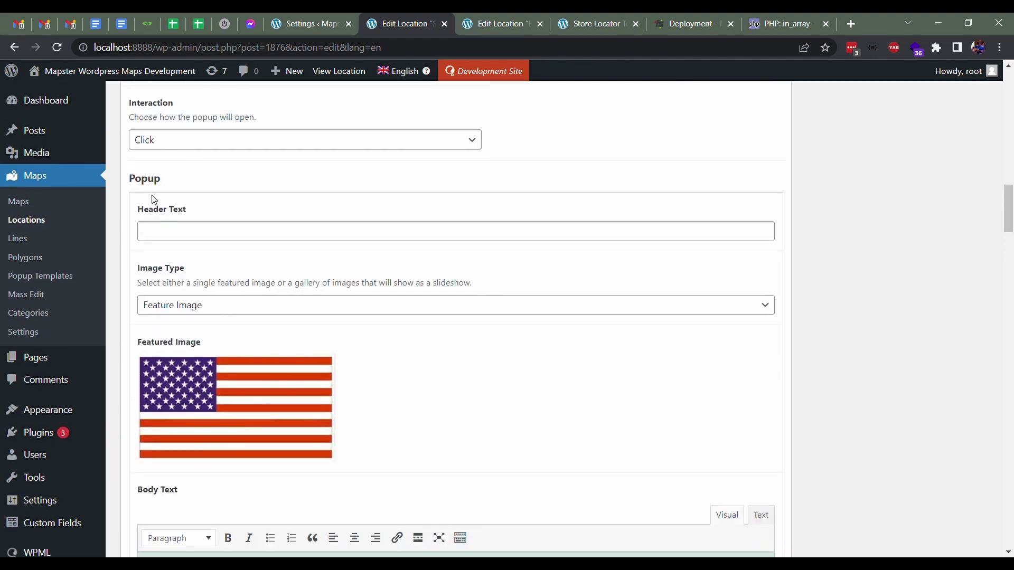
pyautogui.moveTo(258, 390)
pyautogui.click(594, 24)
pyautogui.scroll(1, 106, 227)
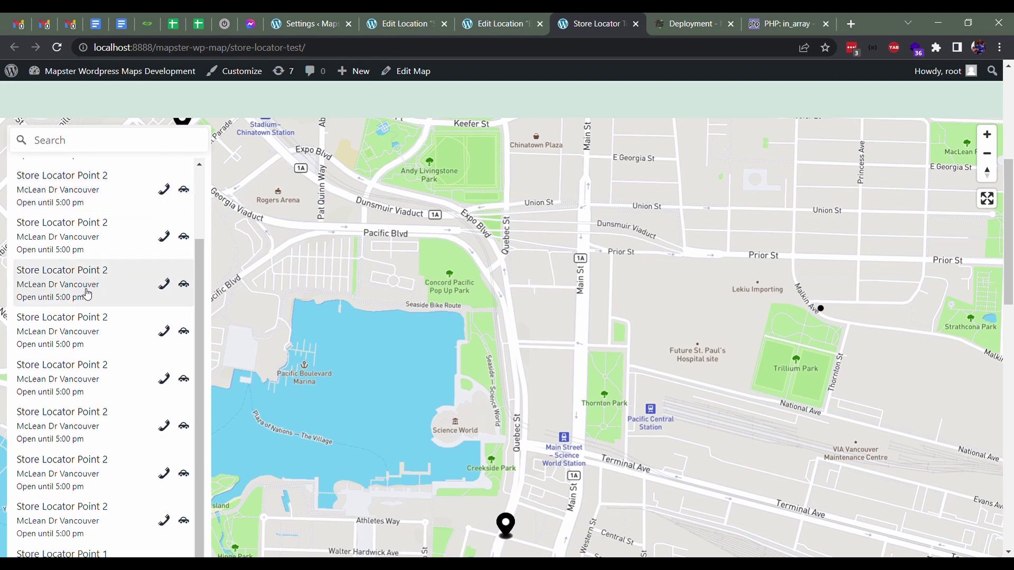
# Open Store Locator Point 1's details and compare them against the Edit Location tabs
pyautogui.scroll(-5, 86, 290)
pyautogui.click(68, 421)
pyautogui.scroll(2, 108, 258)
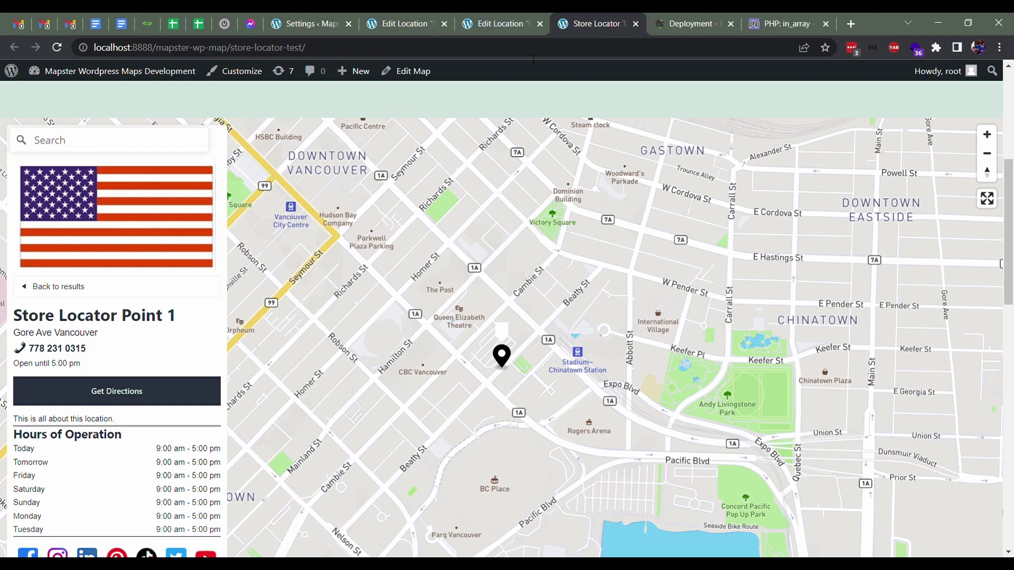
pyautogui.click(475, 22)
pyautogui.click(409, 24)
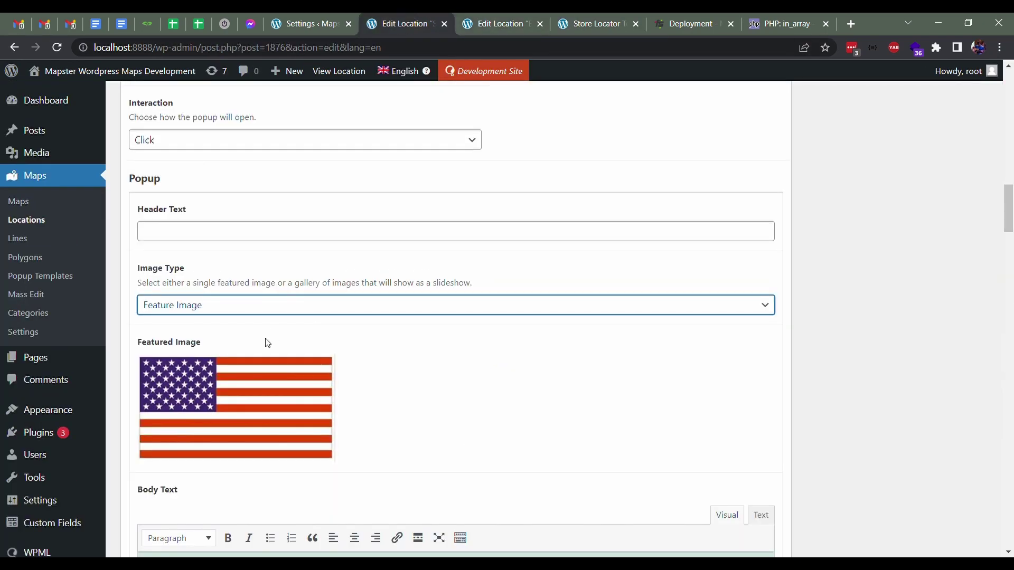
pyautogui.click(600, 23)
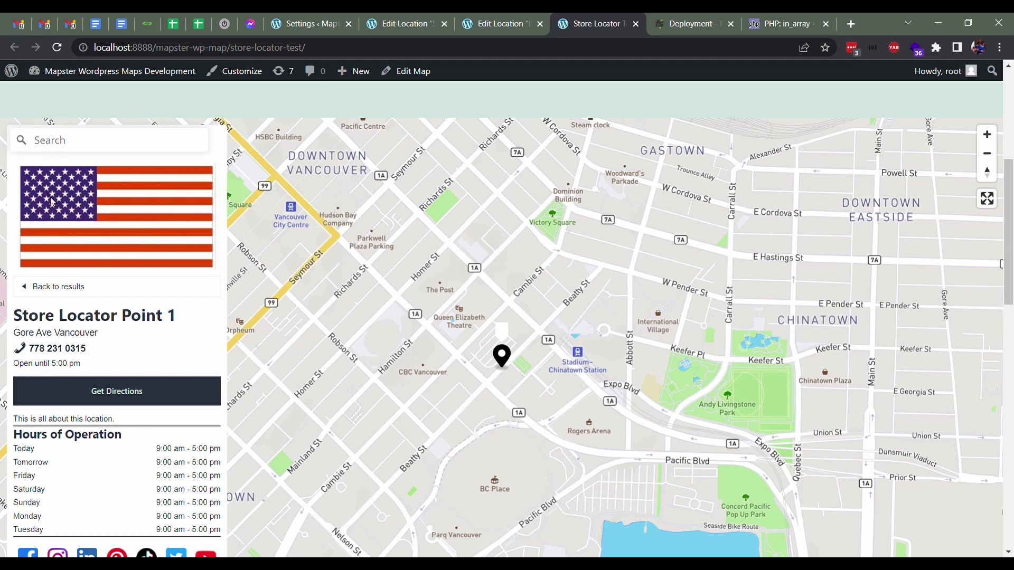
# Open the other location's edit page at its Marker style settings (100% scale, 0° rotation)
pyautogui.click(504, 24)
pyautogui.scroll(20, 464, 197)
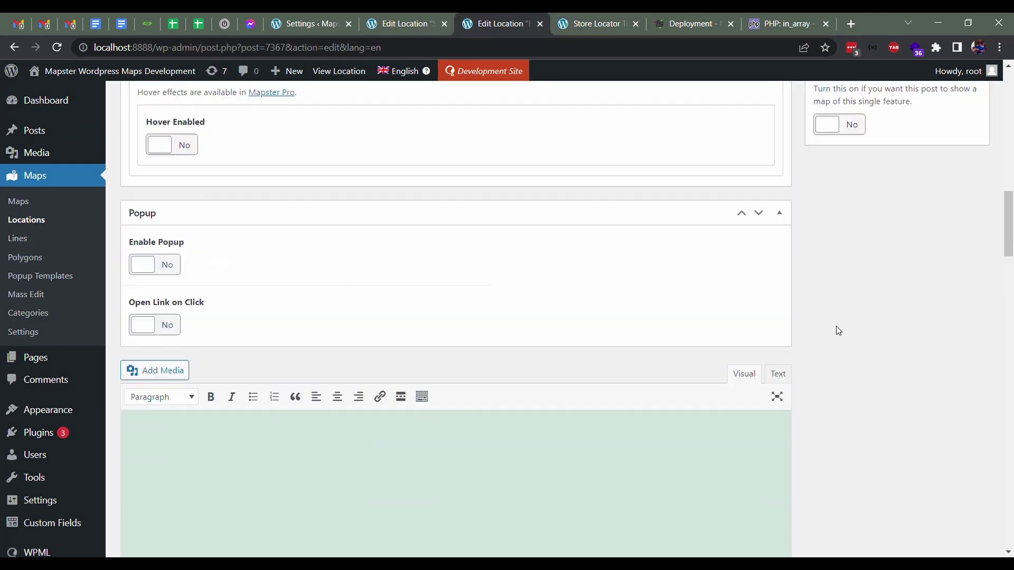
pyautogui.scroll(4, 836, 333)
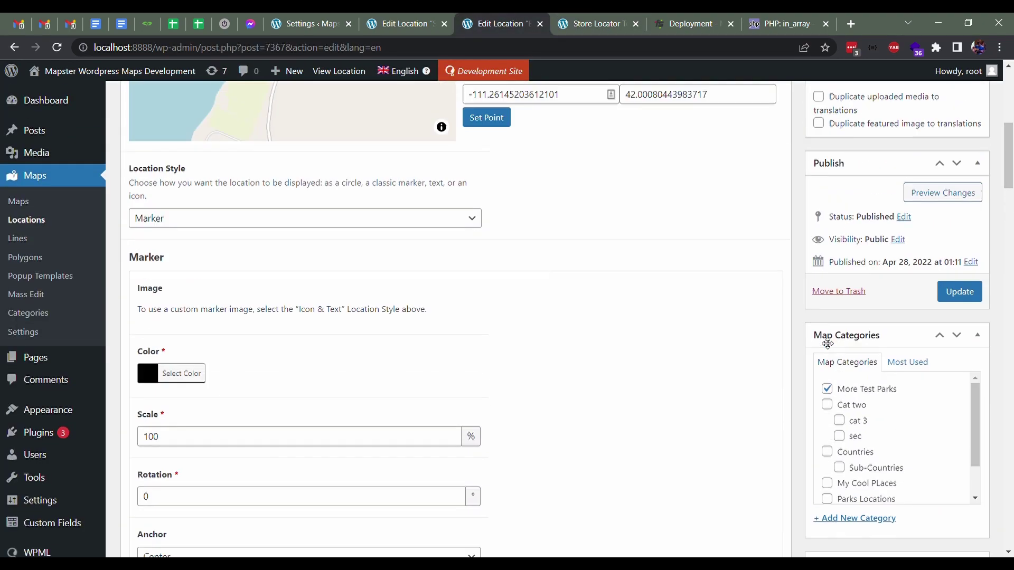
pyautogui.click(333, 21)
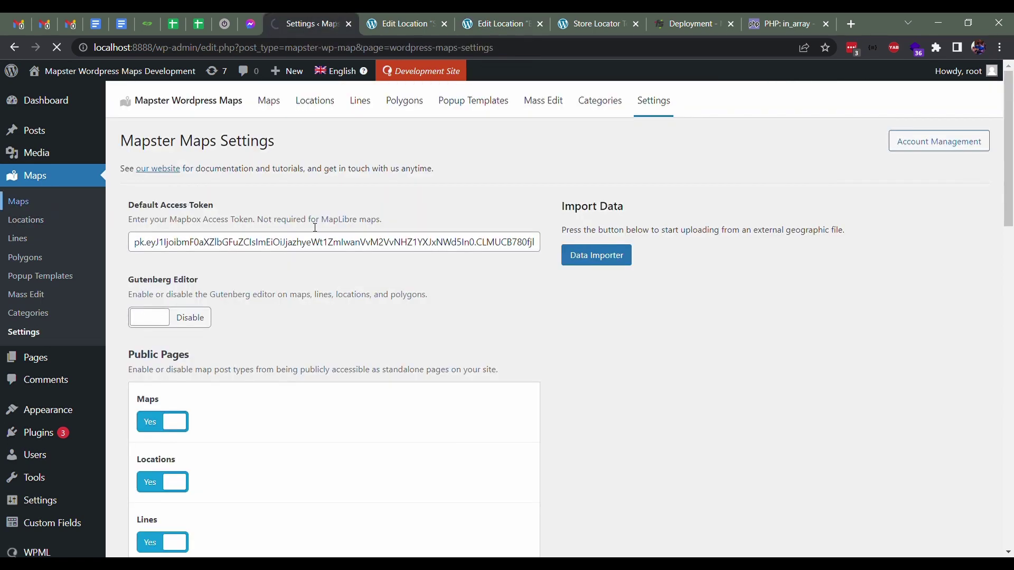
pyautogui.scroll(-10, 221, 270)
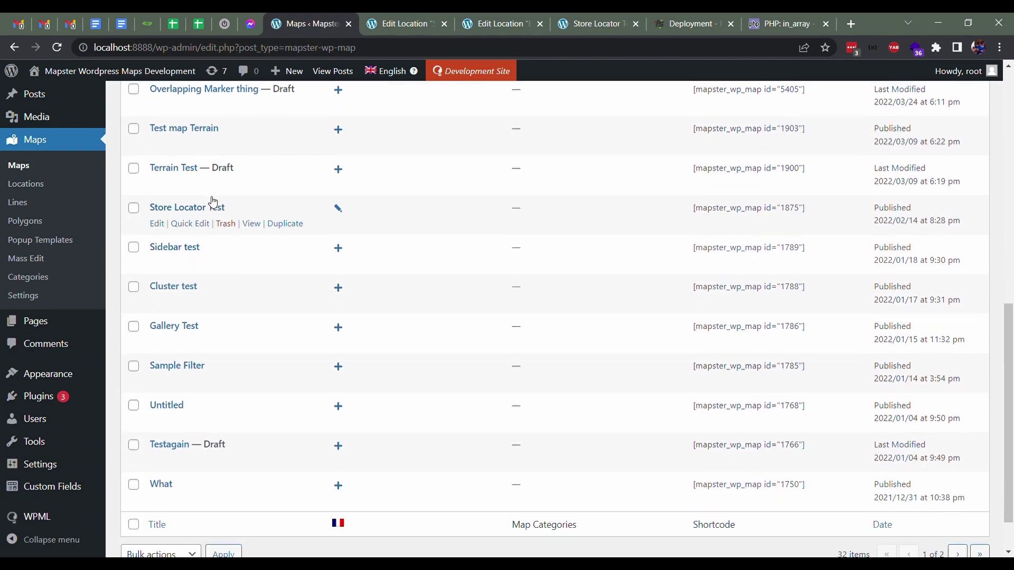
pyautogui.click(214, 205)
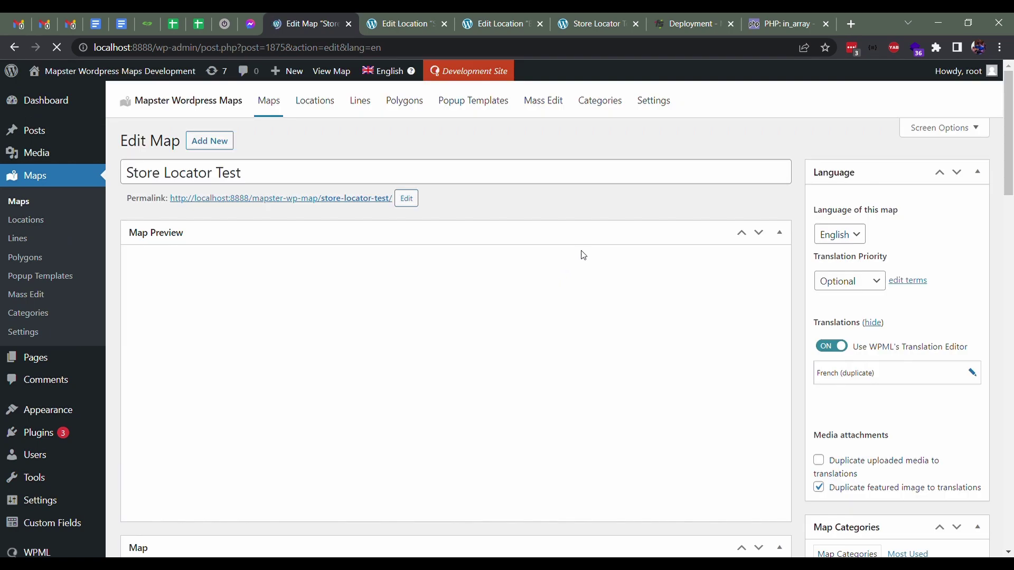
pyautogui.scroll(-5, 797, 195)
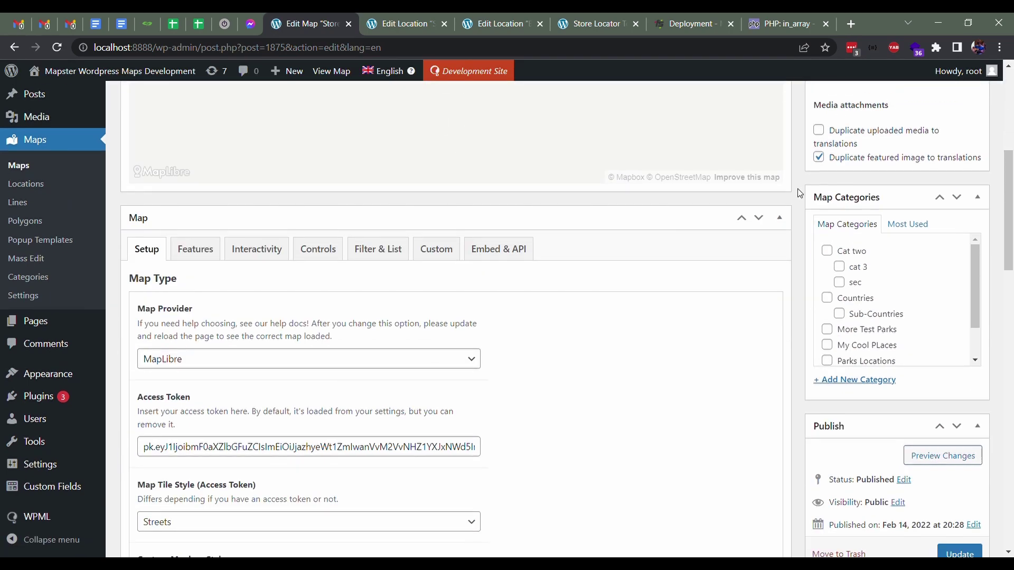
pyautogui.click(378, 249)
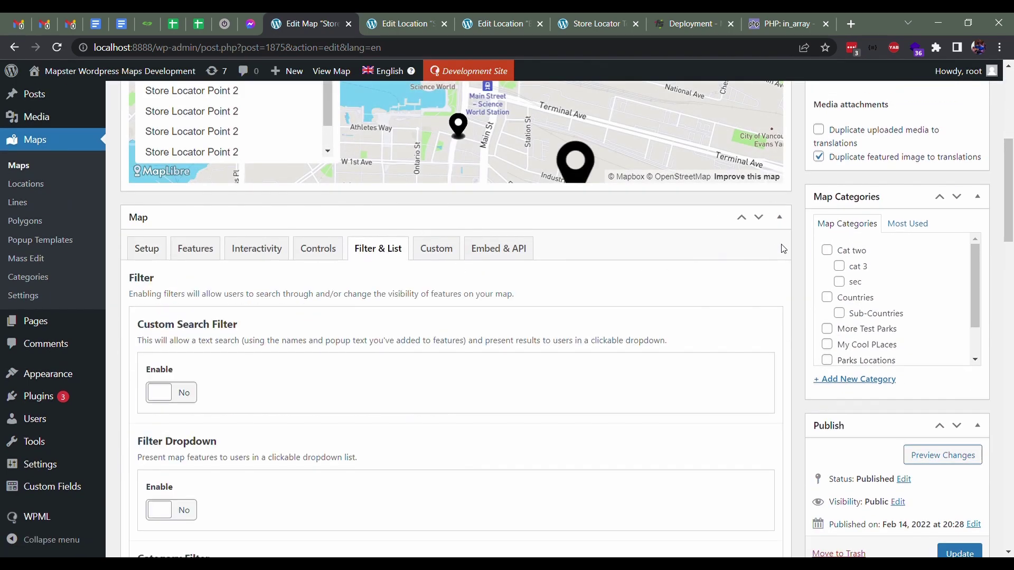
pyautogui.scroll(-13, 783, 249)
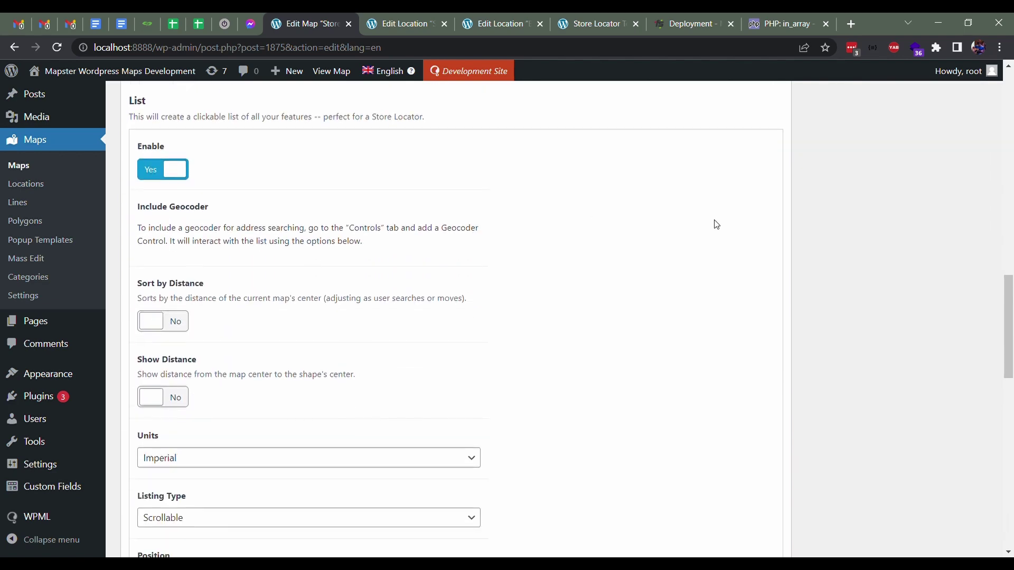
pyautogui.scroll(-6, 362, 174)
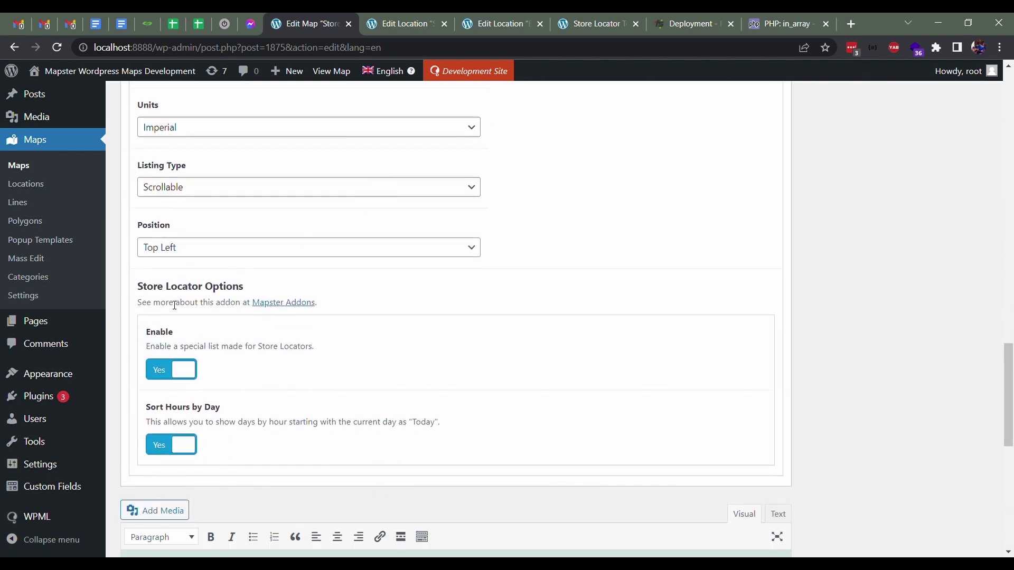
pyautogui.scroll(-2, 211, 313)
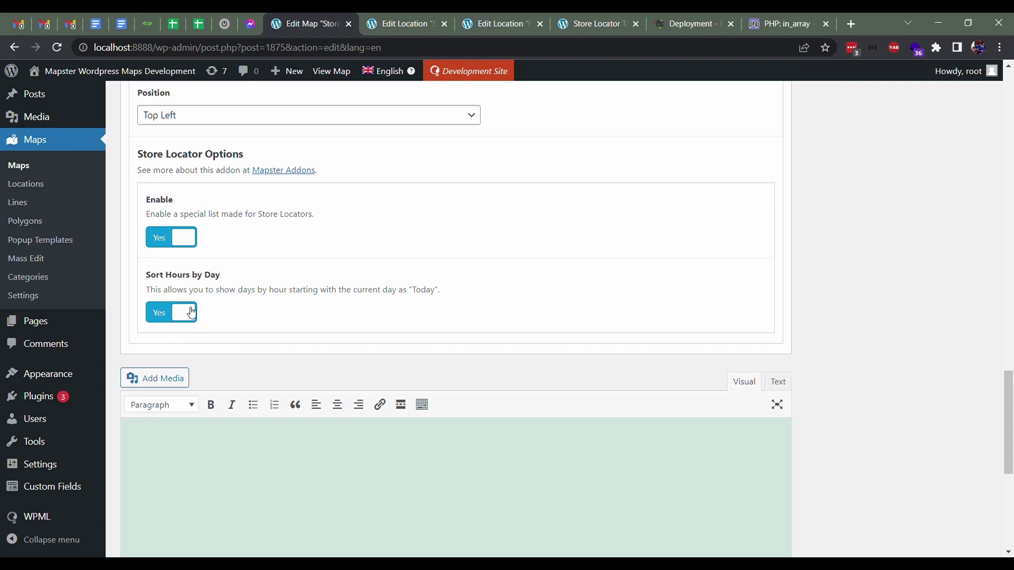
pyautogui.scroll(4, 317, 301)
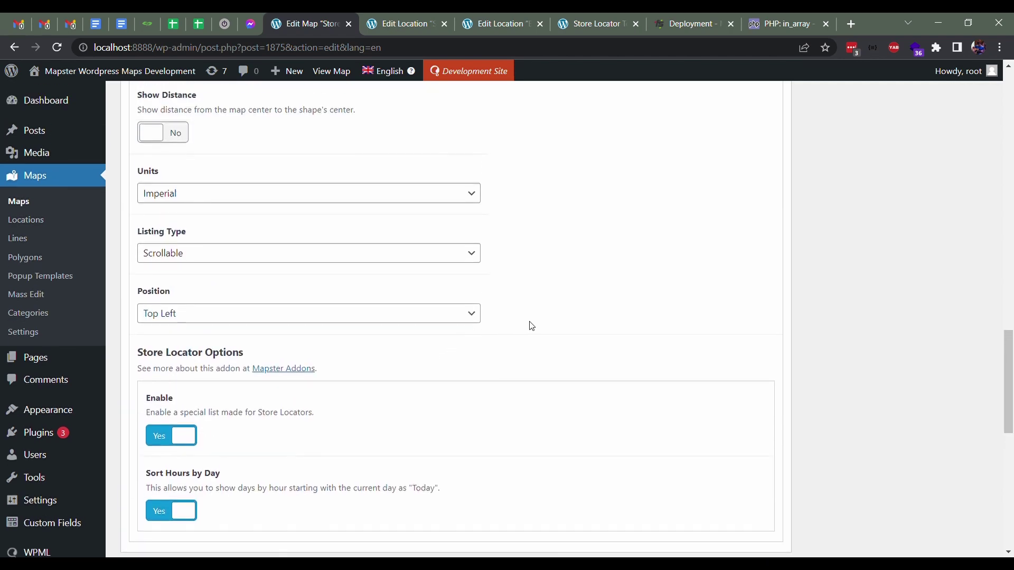
pyautogui.scroll(4, 532, 326)
pyautogui.scroll(-5, 470, 255)
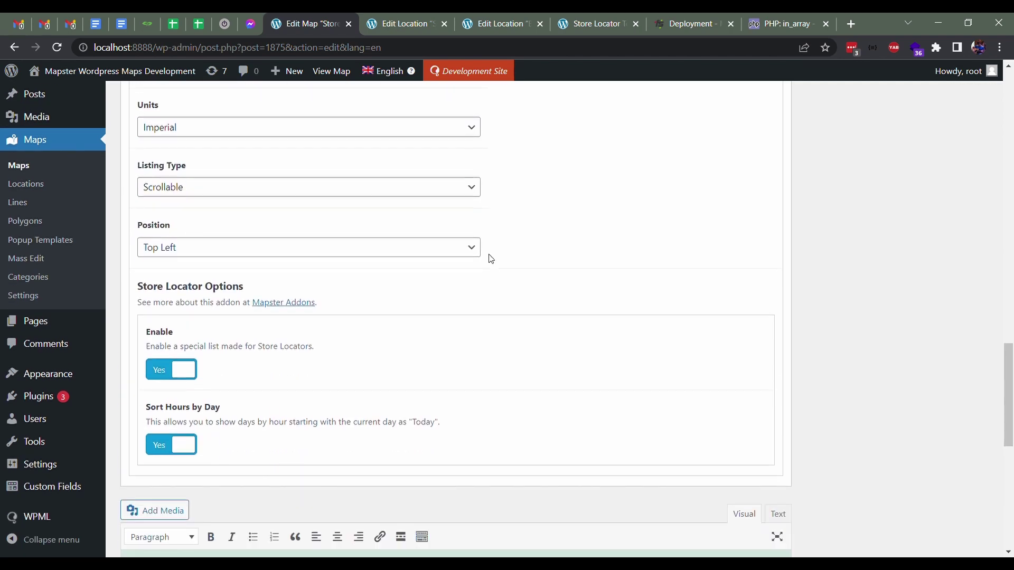
pyautogui.scroll(-2, 220, 356)
pyautogui.scroll(9, 279, 344)
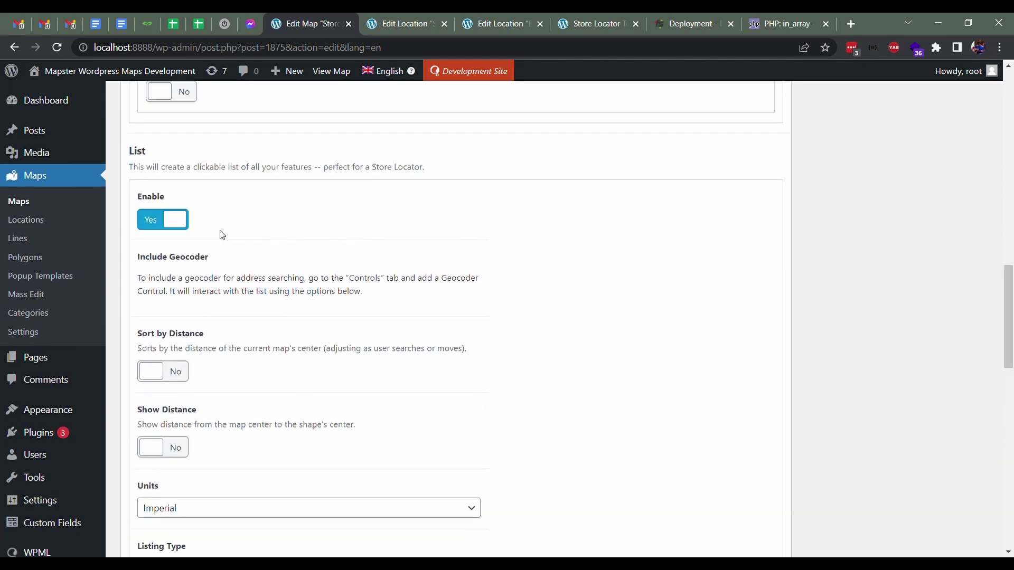
pyautogui.scroll(-1, 224, 253)
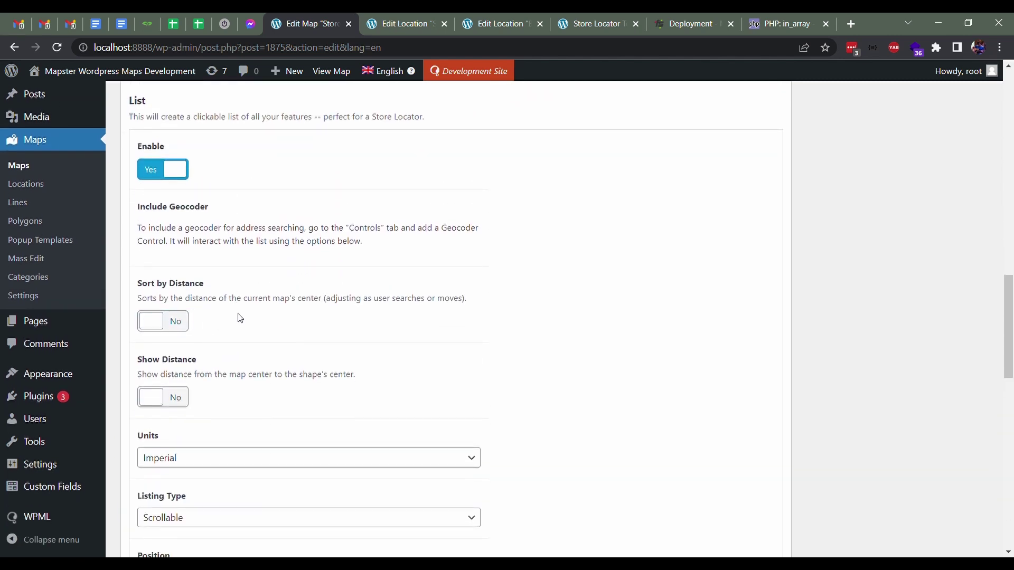
pyautogui.scroll(-1, 248, 317)
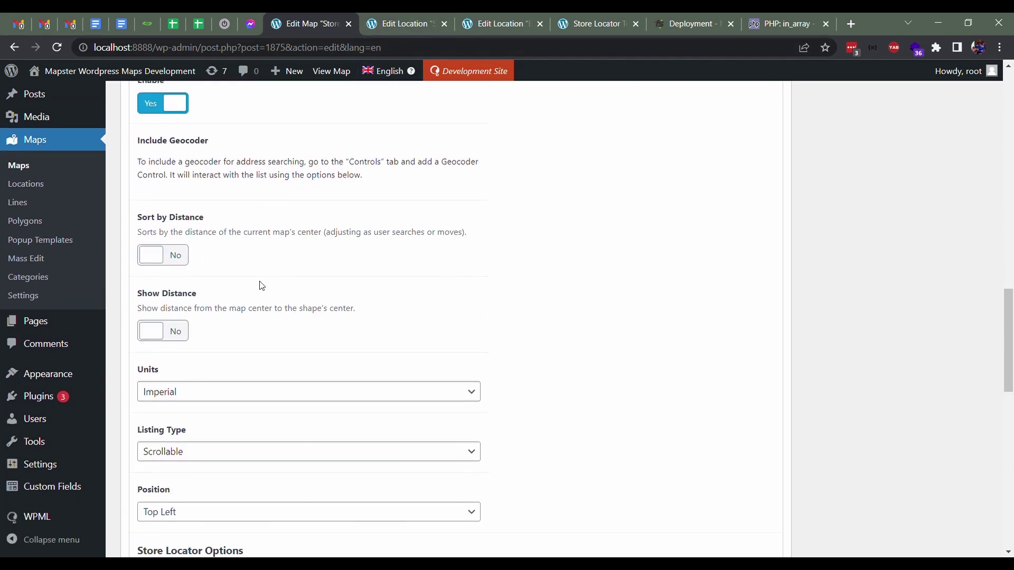
pyautogui.scroll(-2, 269, 290)
pyautogui.scroll(2, 273, 259)
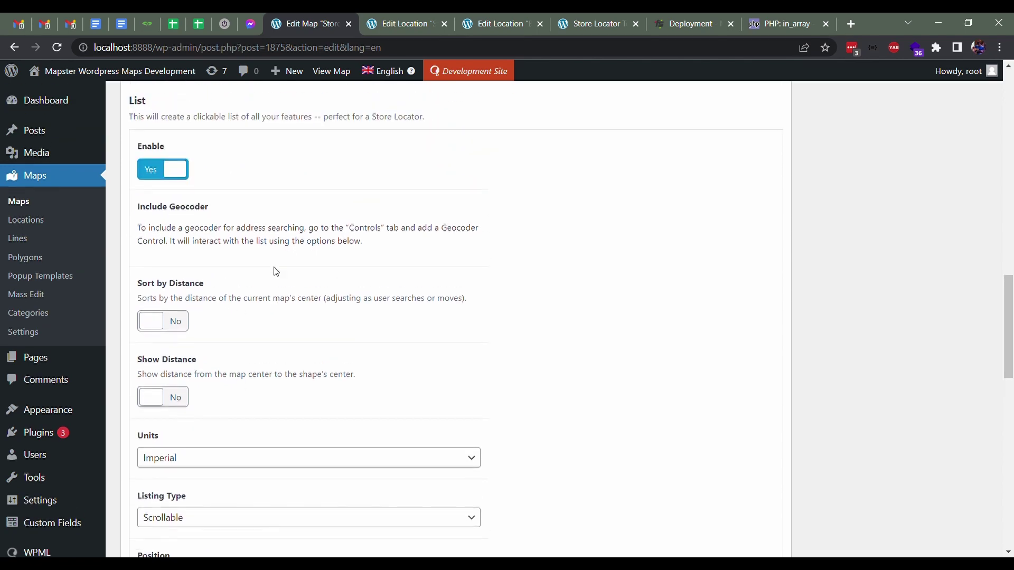
pyautogui.scroll(-7, 269, 259)
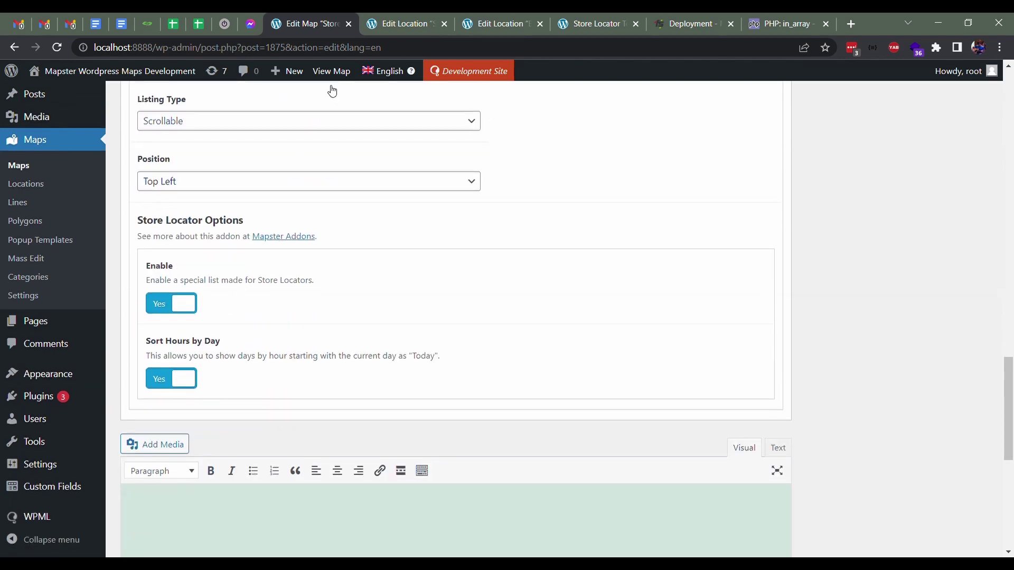
# Check the Today row of the store hours on the live locator page
pyautogui.click(470, 26)
pyautogui.click(567, 17)
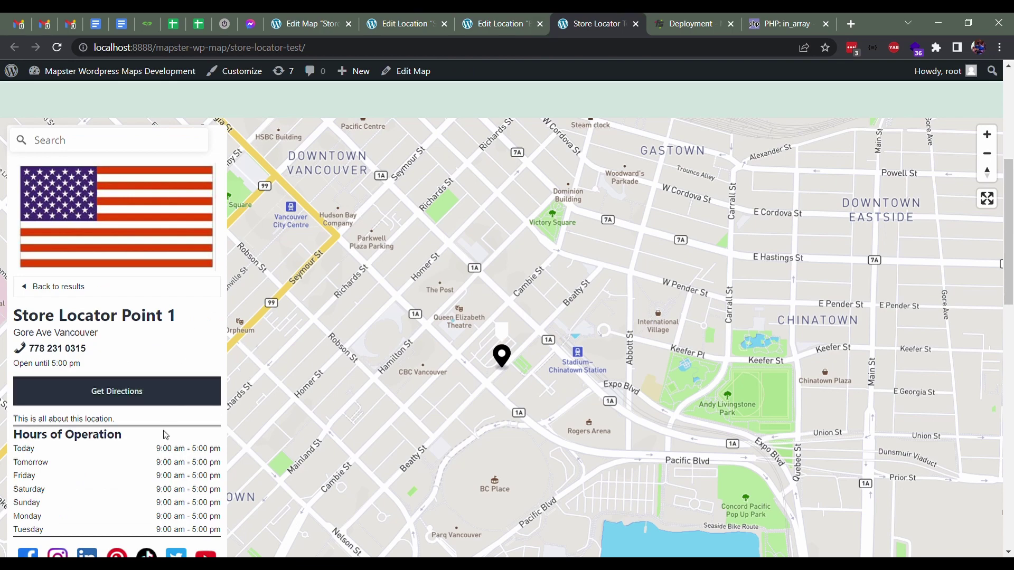
pyautogui.scroll(-3, 165, 434)
pyautogui.moveTo(26, 316); pyautogui.dragTo(45, 358)
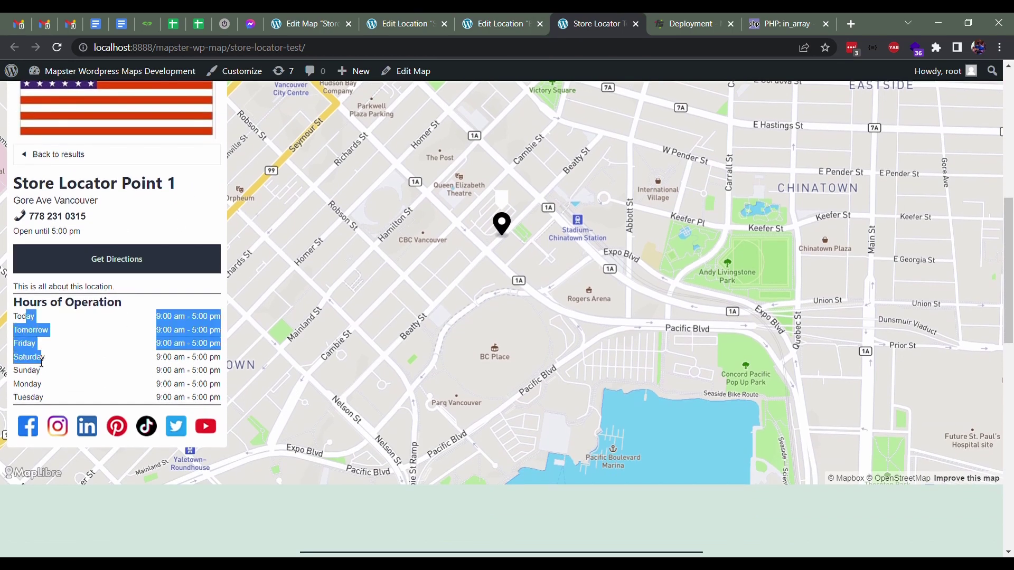
pyautogui.click(37, 334)
pyautogui.tripleClick(33, 324)
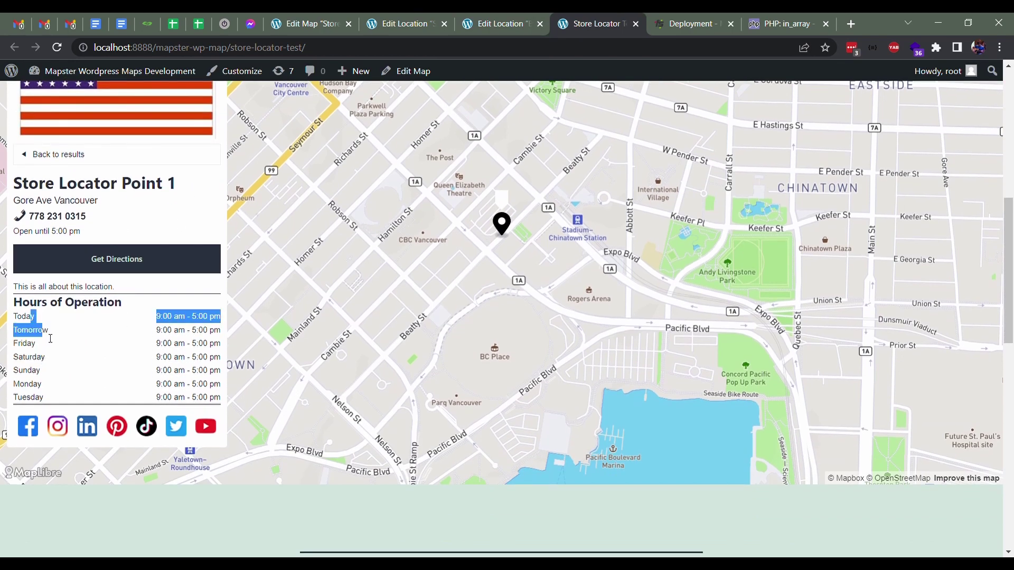
# Set Sort Hours by Day to No in the Edit Map settings
pyautogui.click(309, 23)
pyautogui.click(161, 385)
pyautogui.scroll(15, 839, 355)
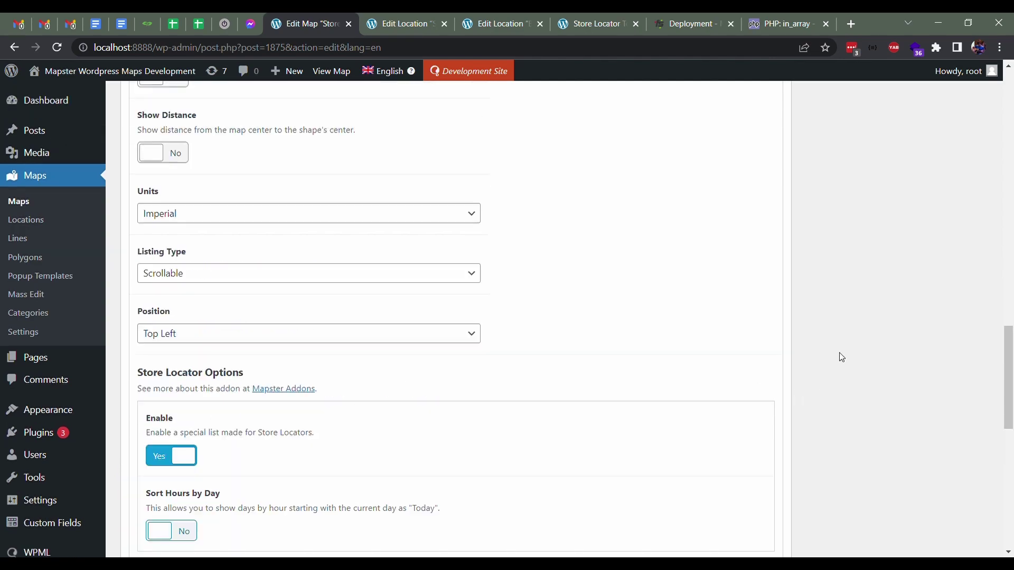
pyautogui.scroll(-1, 956, 492)
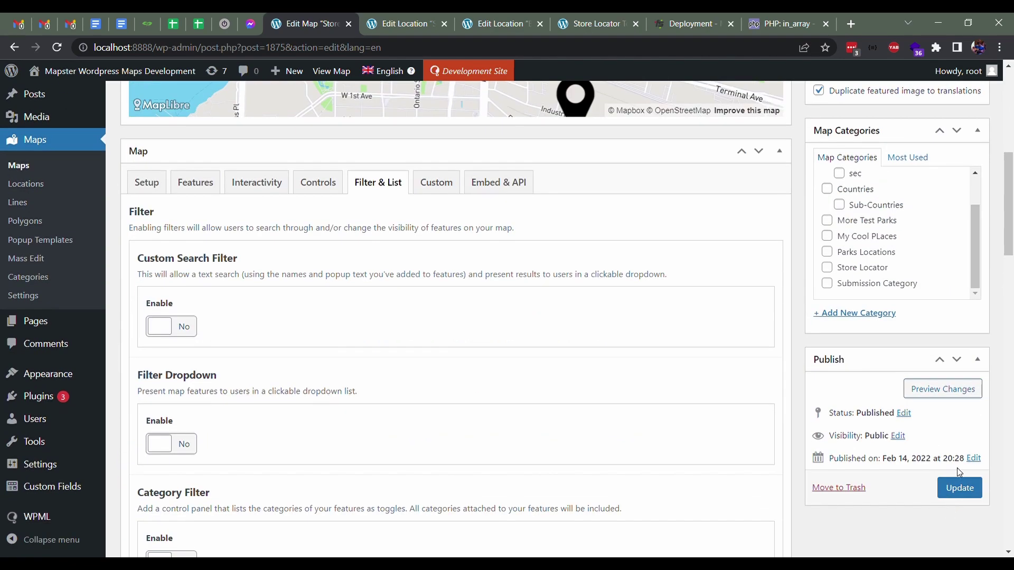
pyautogui.click(594, 24)
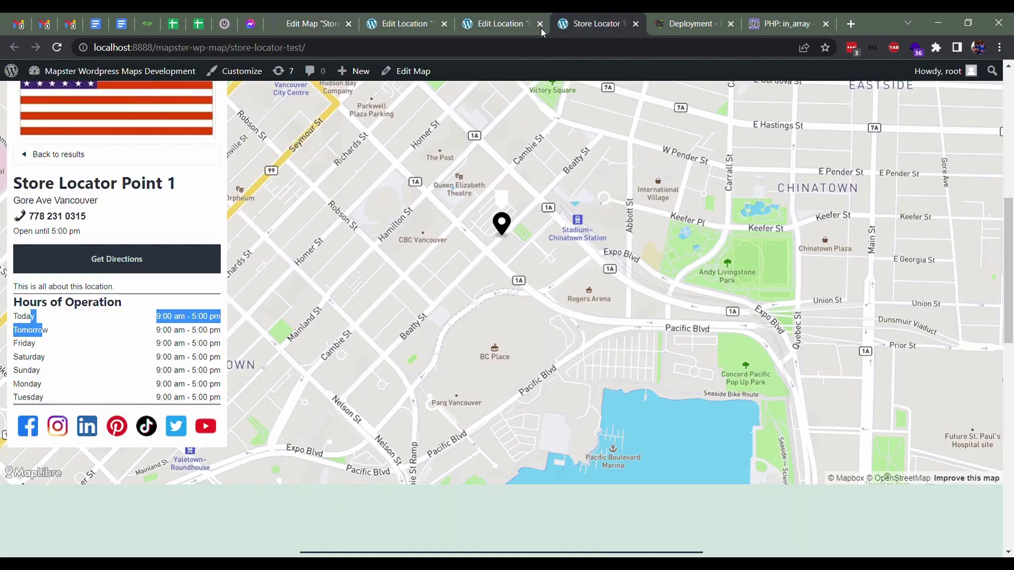
# Reload the locator page and confirm the last Store Locator Point 2's hours run Sunday to Saturday
pyautogui.click(57, 47)
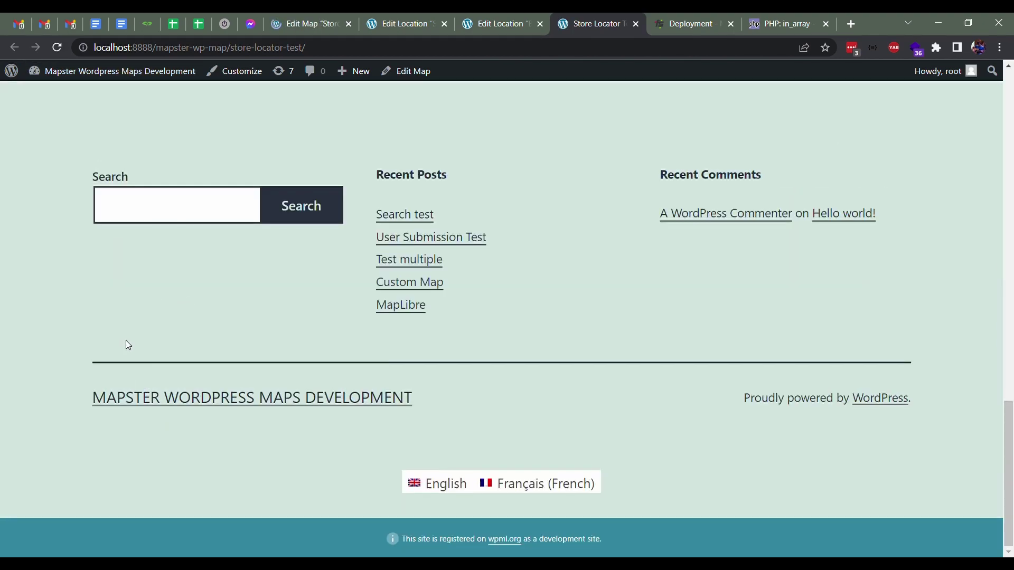
pyautogui.scroll(10, 147, 401)
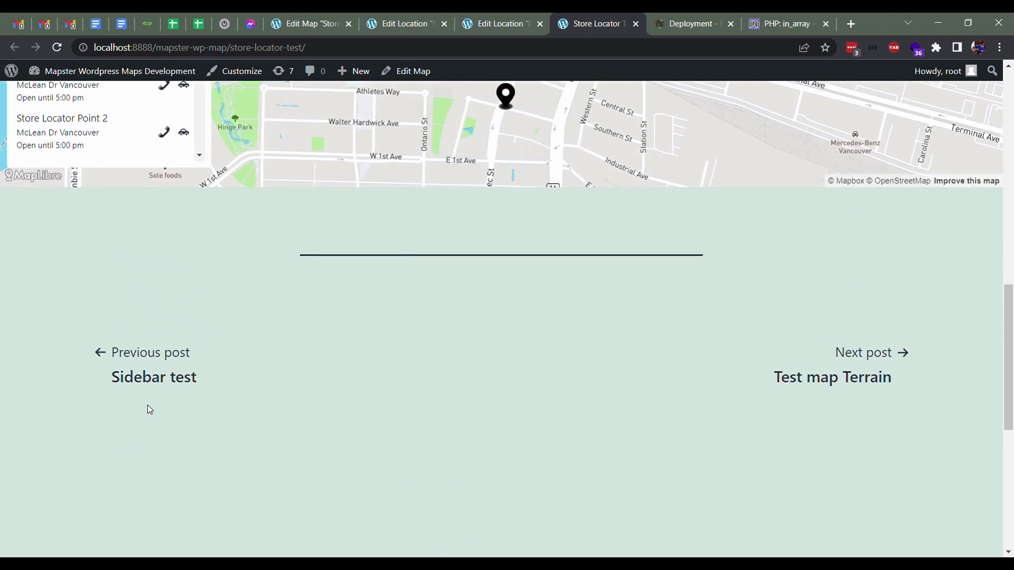
pyautogui.click(122, 393)
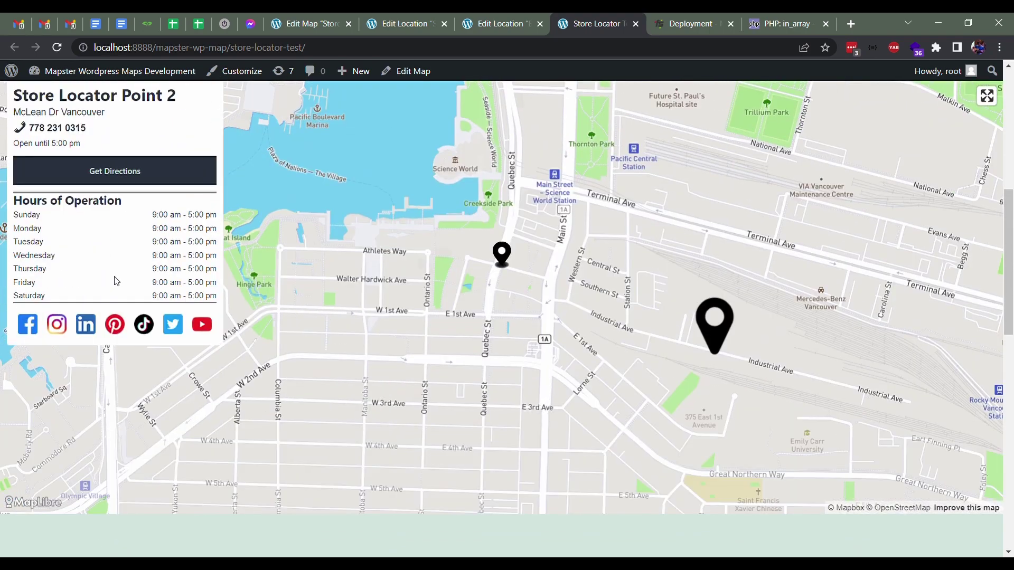
pyautogui.moveTo(41, 224); pyautogui.dragTo(45, 293)
pyautogui.click(45, 293)
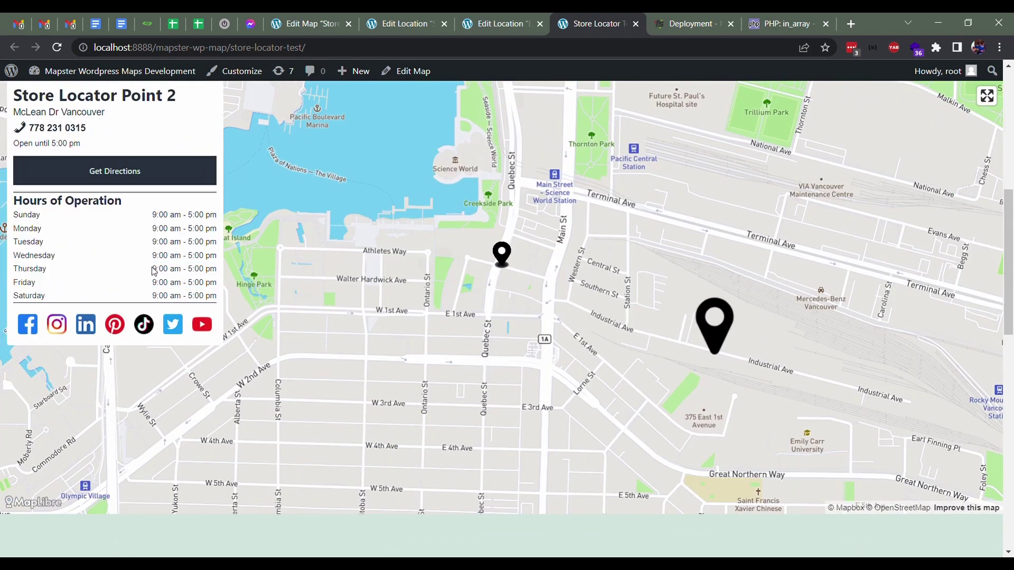
pyautogui.scroll(3, 154, 271)
# Go back to the full store results list
pyautogui.click(78, 199)
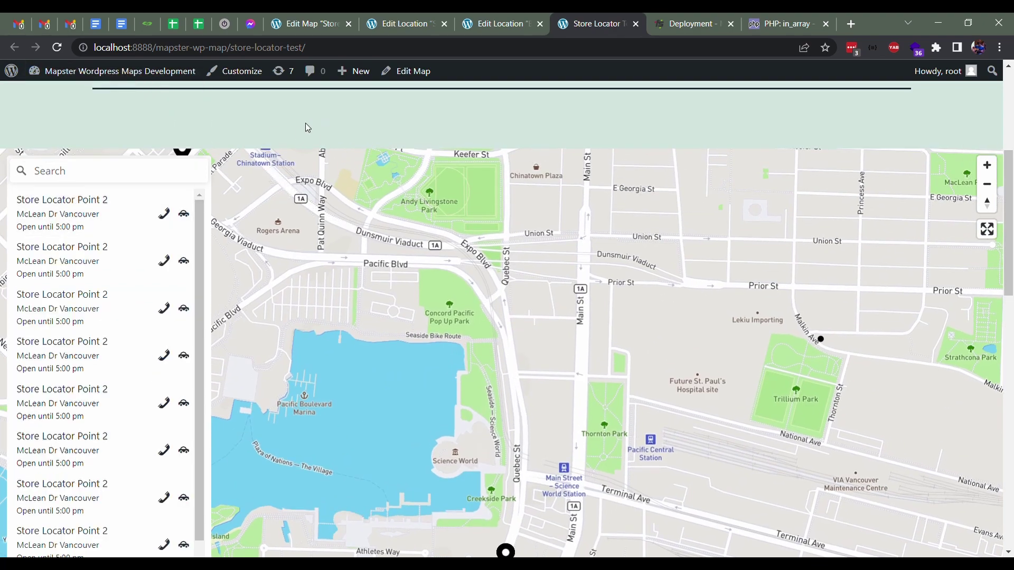
pyautogui.scroll(3, 305, 125)
pyautogui.scroll(-1, 173, 162)
pyautogui.scroll(-1, 173, 162)
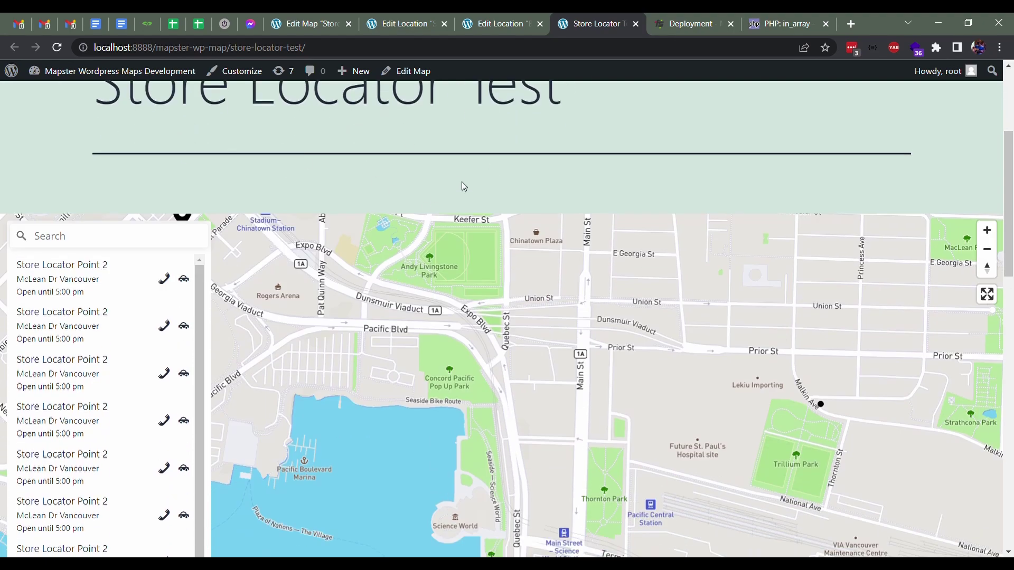
pyautogui.scroll(-2, 463, 187)
pyautogui.click(327, 26)
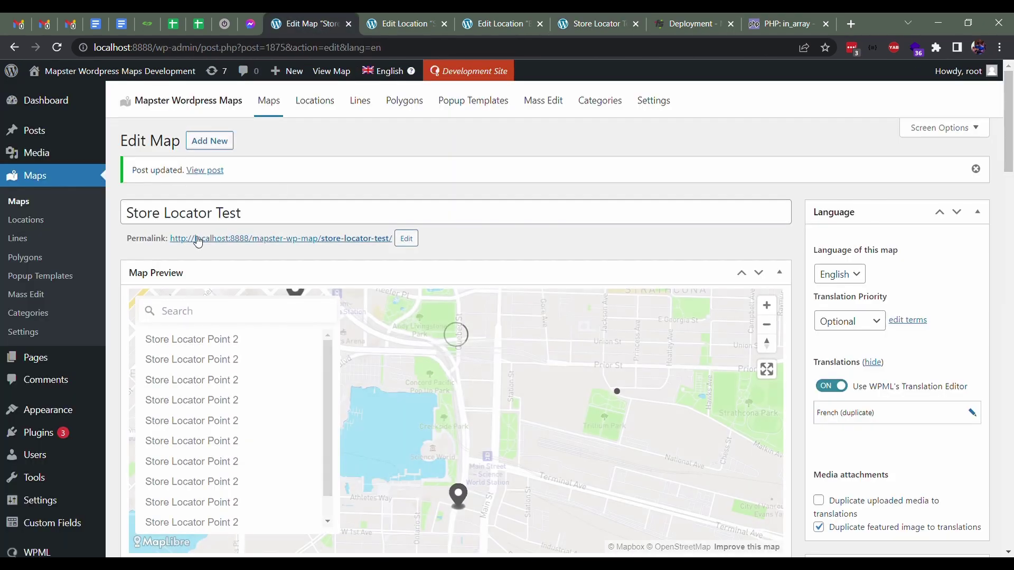
pyautogui.scroll(-6, 152, 304)
pyautogui.click(149, 290)
pyautogui.scroll(-12, 120, 285)
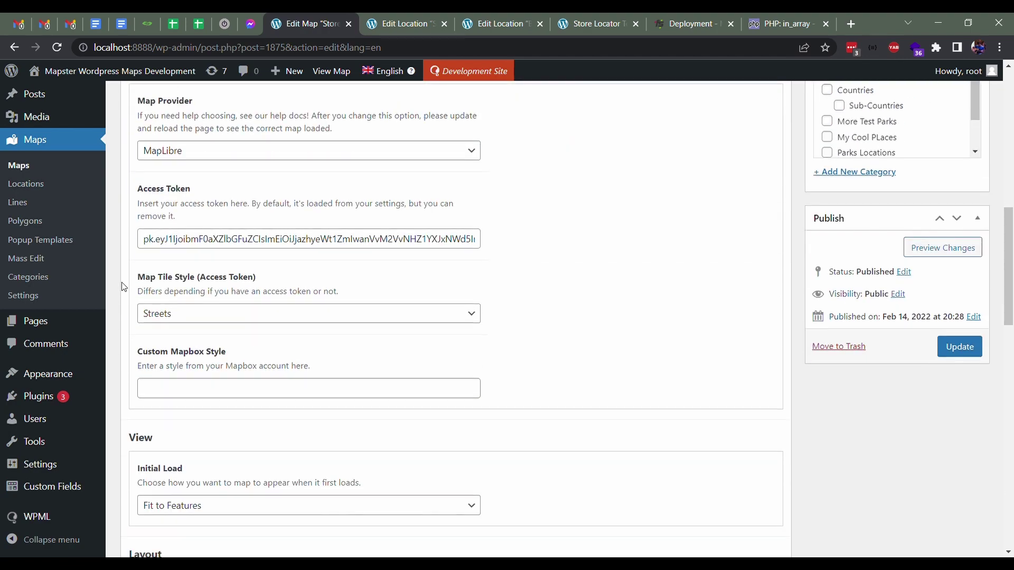
pyautogui.scroll(-3, 116, 286)
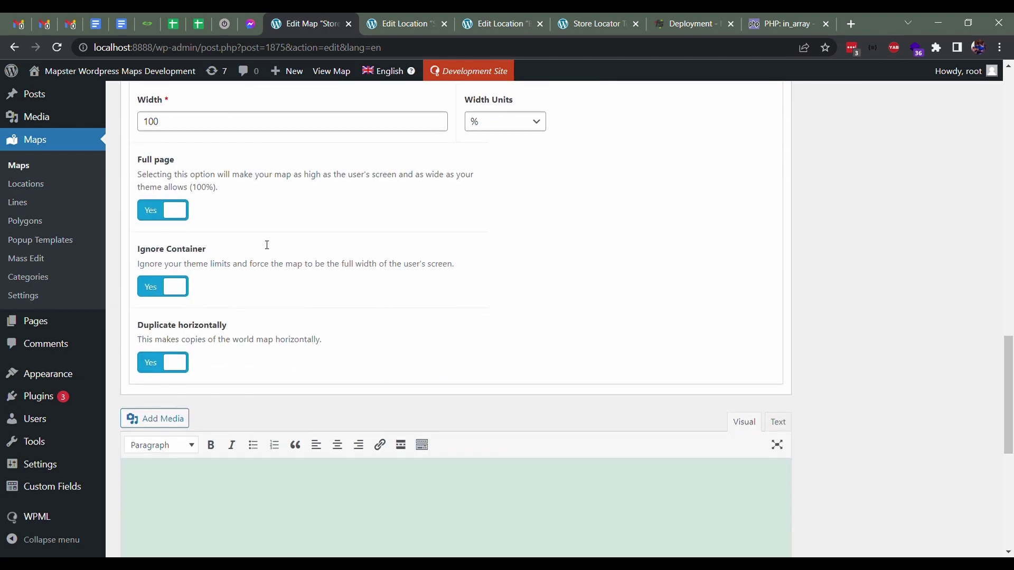
pyautogui.click(460, 19)
pyautogui.click(424, 15)
pyautogui.click(589, 16)
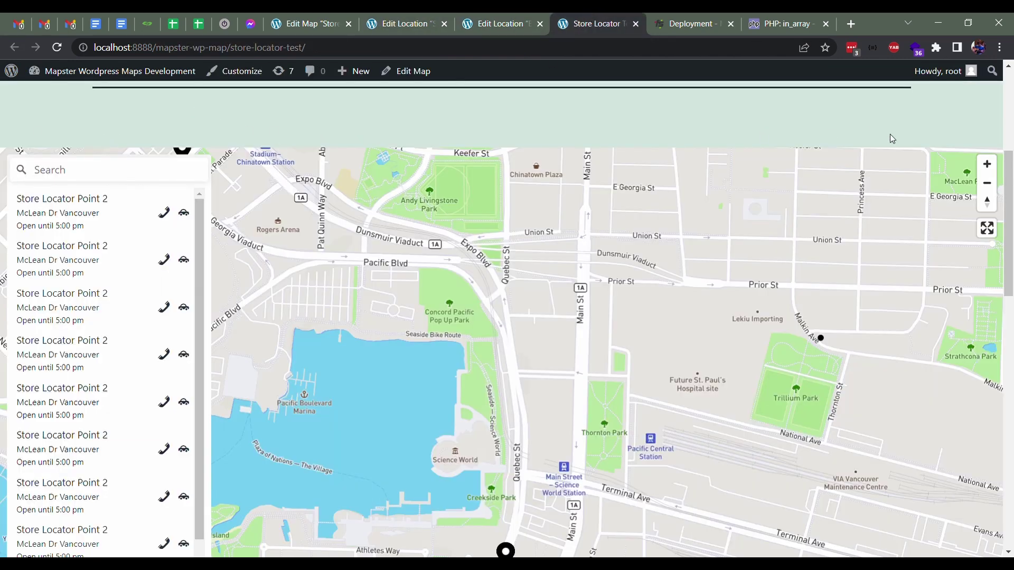
pyautogui.moveTo(1009, 156); pyautogui.dragTo(1011, 189)
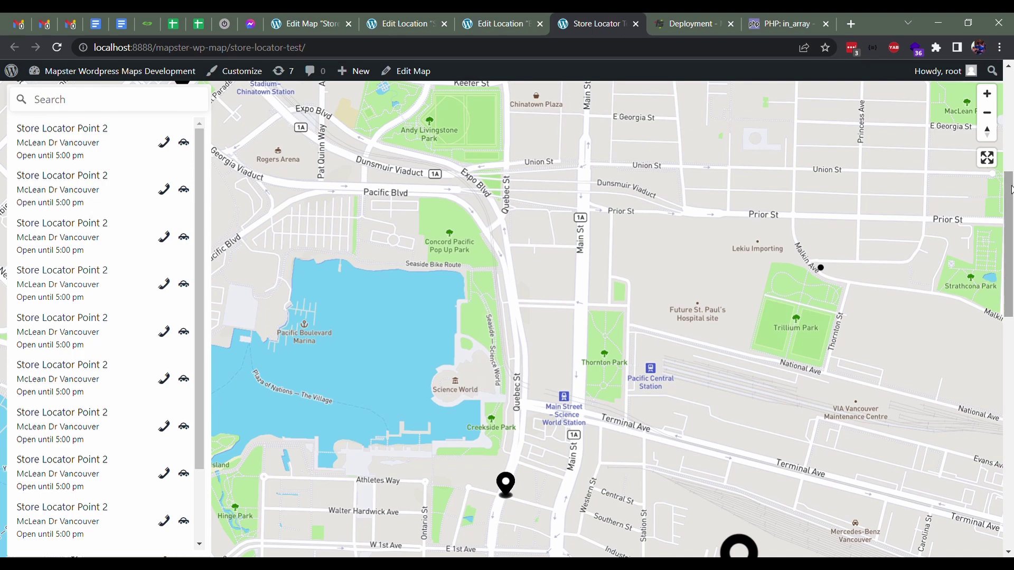
pyautogui.moveTo(1011, 188)
pyautogui.mouseDown()
pyautogui.moveTo(1011, 92)
pyautogui.moveTo(1011, 224)
pyautogui.moveTo(1011, 189)
pyautogui.moveTo(1011, 200)
pyautogui.mouseUp()
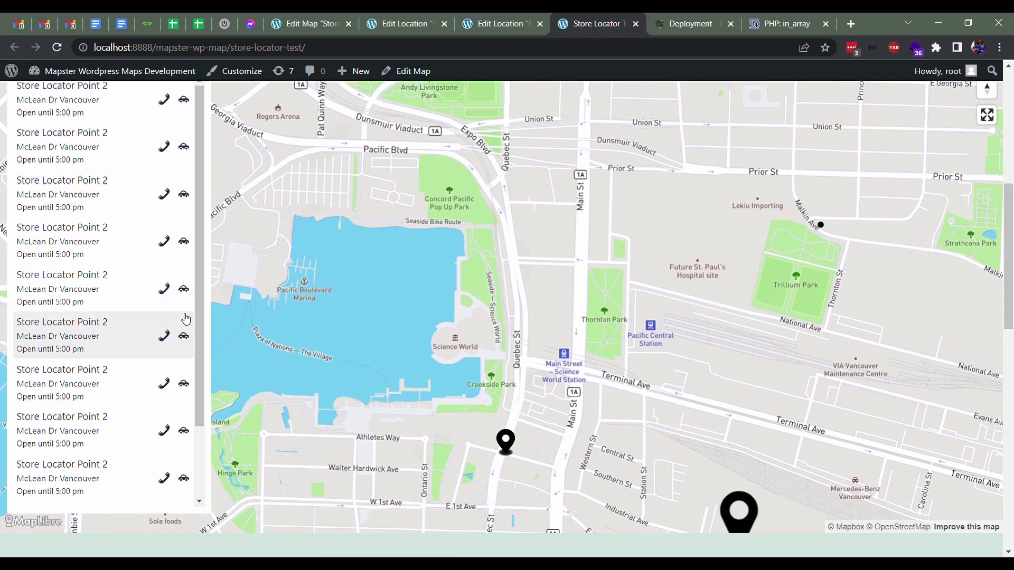
pyautogui.moveTo(199, 202)
pyautogui.mouseDown()
pyautogui.moveTo(194, 299)
pyautogui.moveTo(201, 185)
pyautogui.mouseUp()
pyautogui.scroll(3, 200, 184)
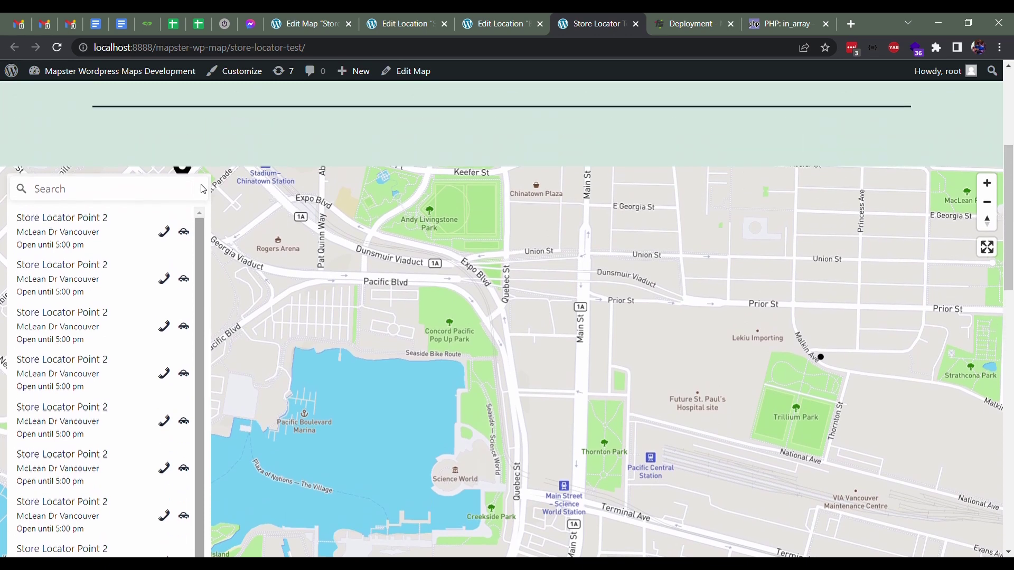